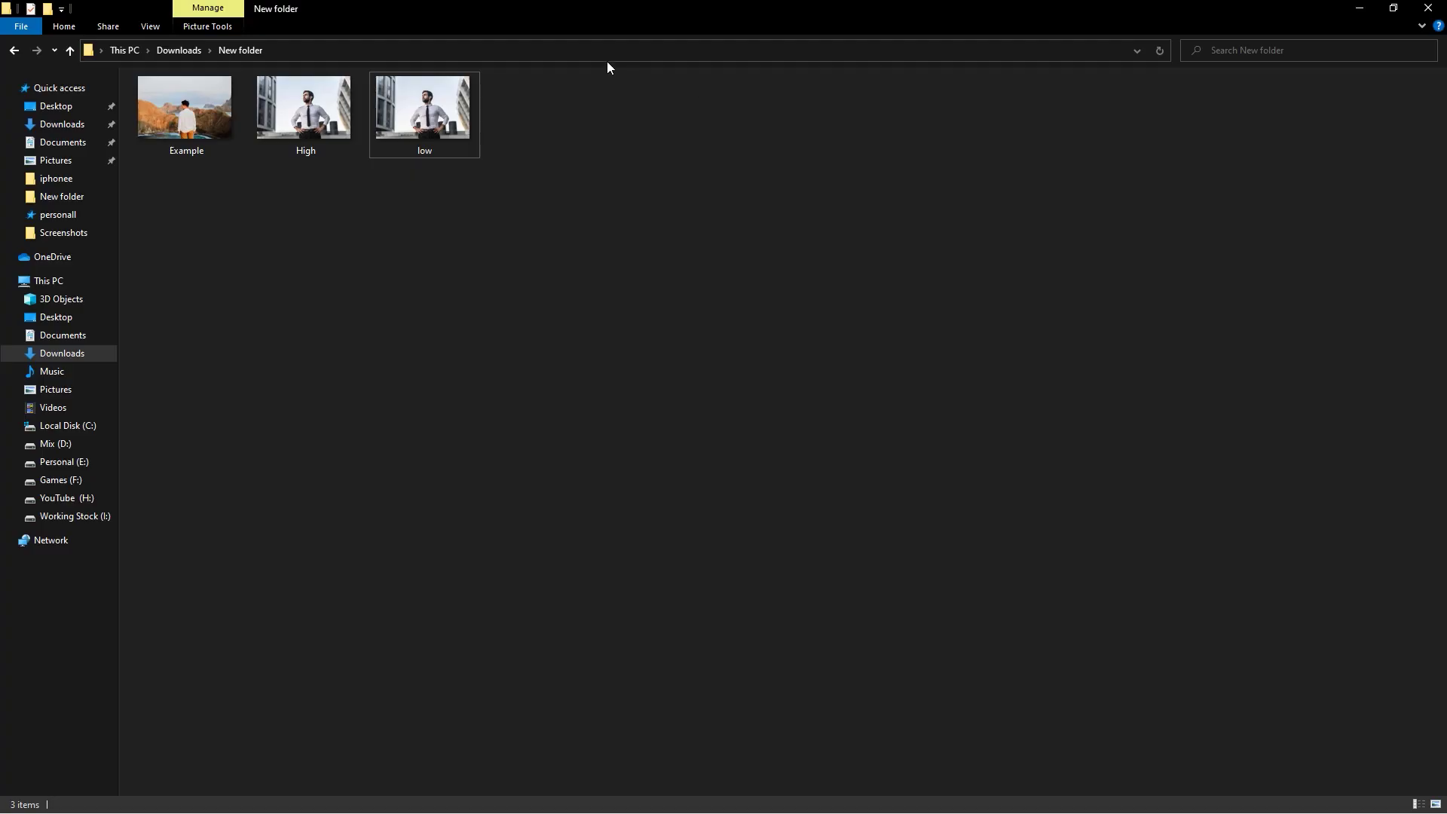
# Open the Example image from Downloads > New folder in the Photos viewer.
pyautogui.doubleClick(185, 110)
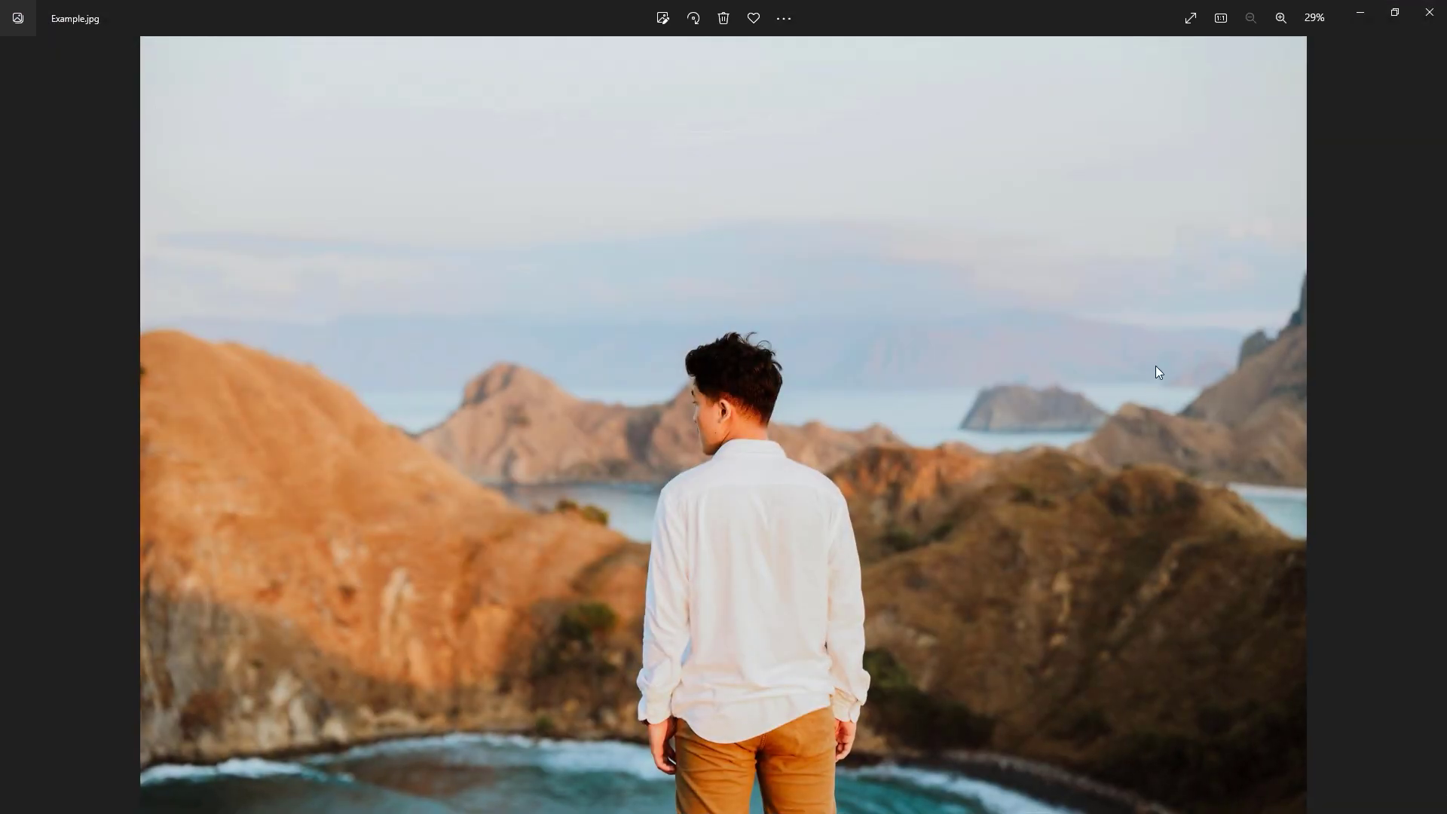
# Preview the High photo, return to Example, then close the Photos viewer.
pyautogui.click(1427, 425)
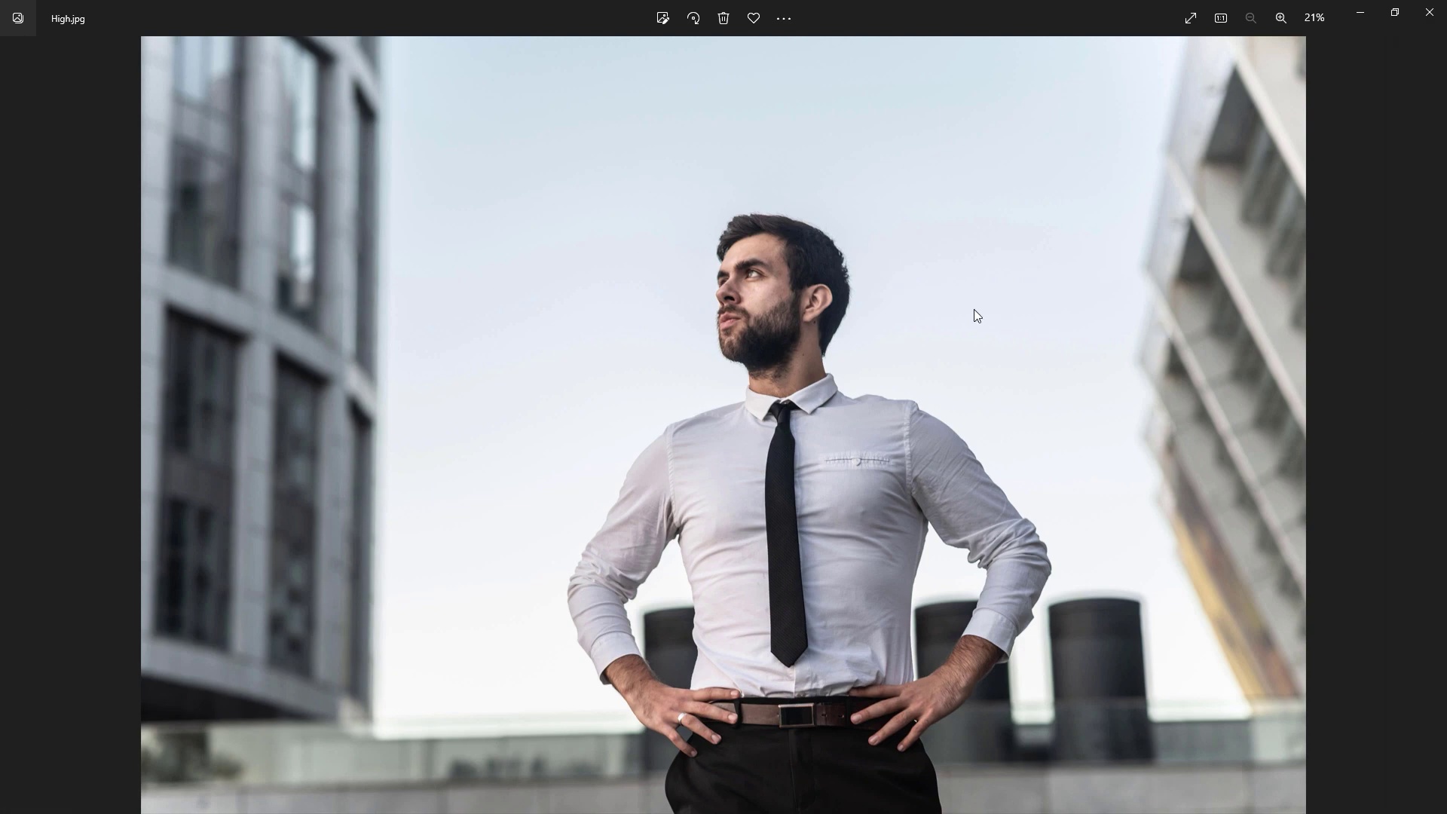
pyautogui.click(19, 425)
pyautogui.click(1430, 13)
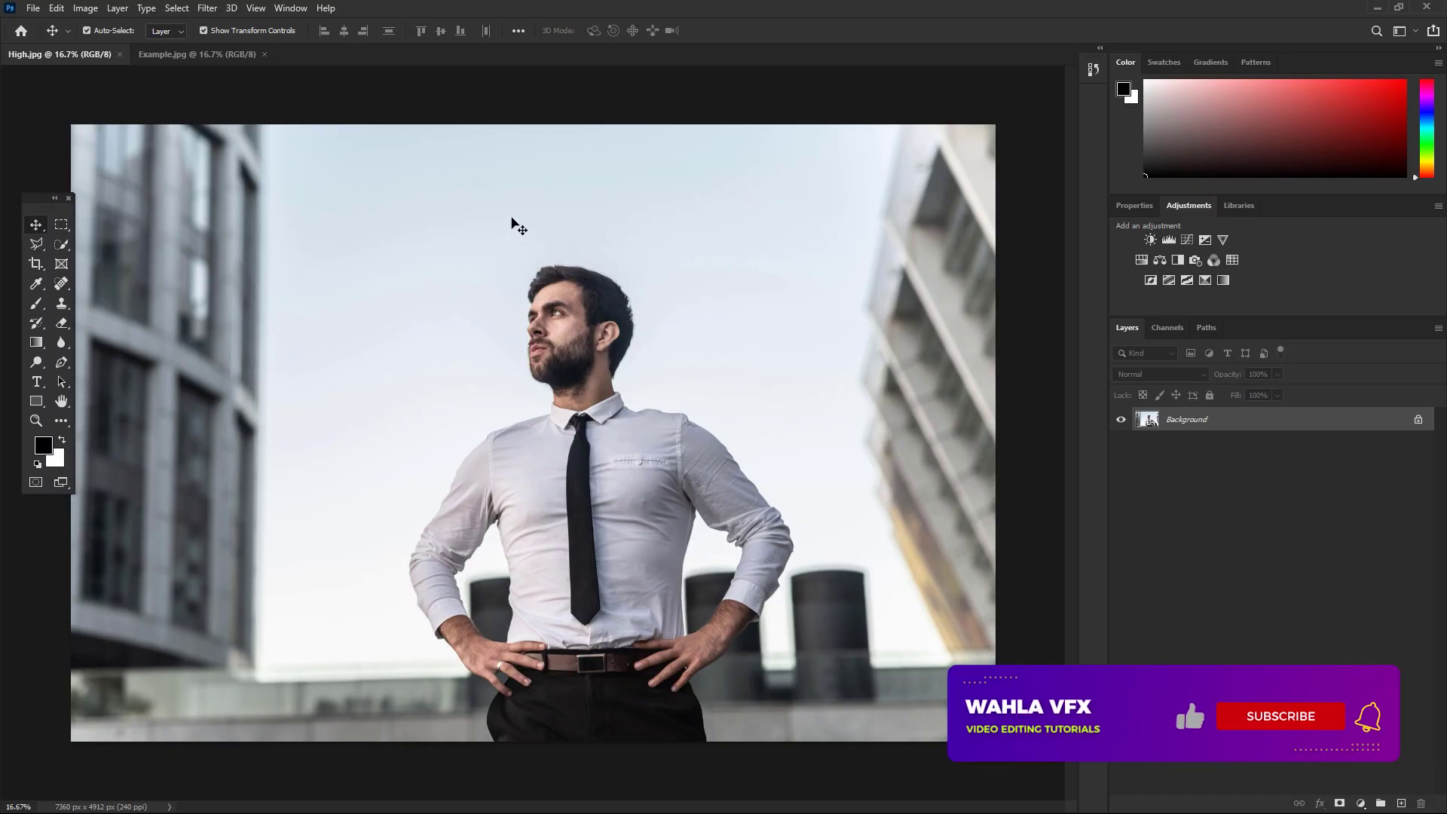
# Select the man with Select > Subject and inspect the selection edges up close.
pyautogui.click(176, 10)
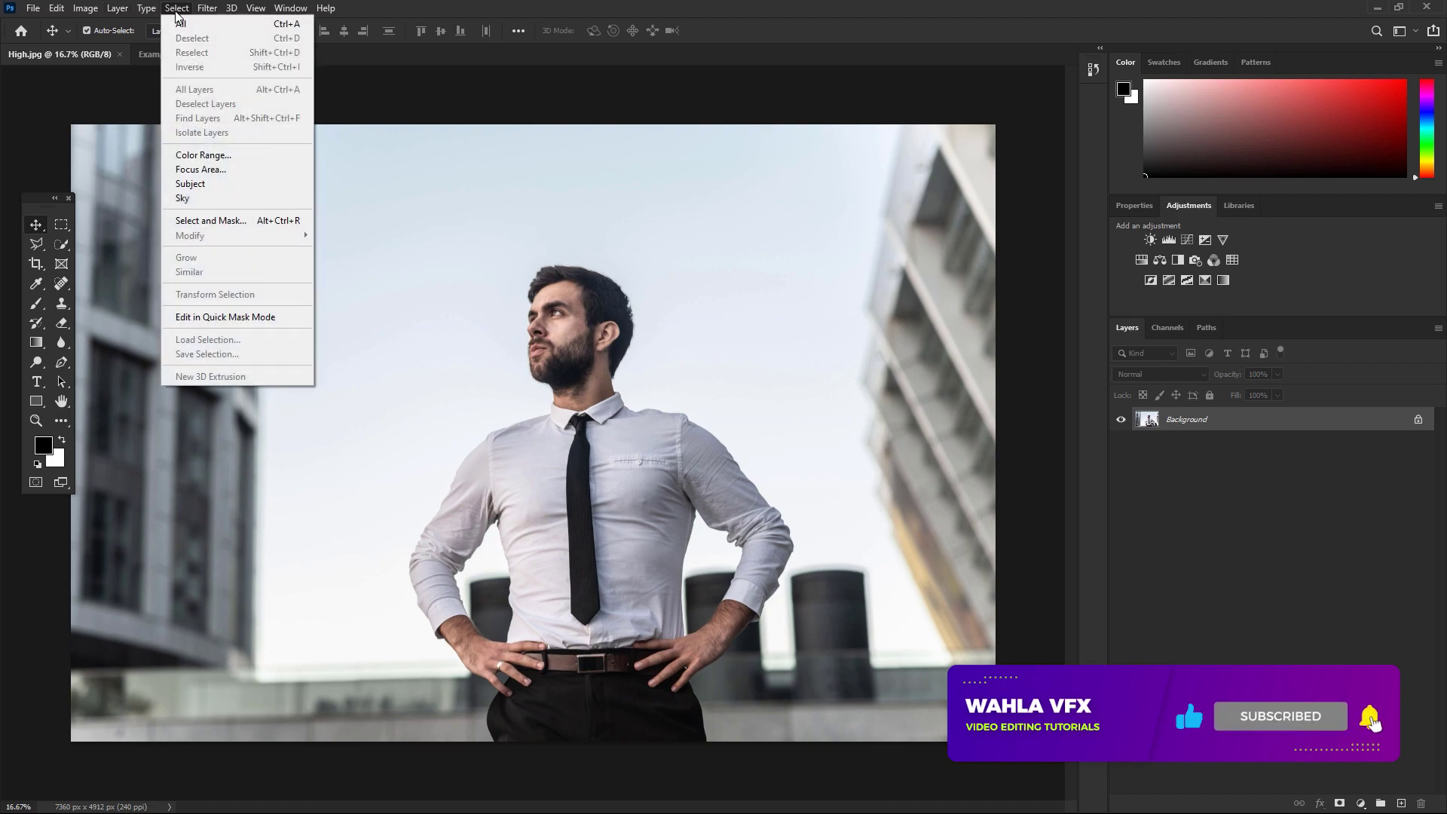
pyautogui.click(244, 187)
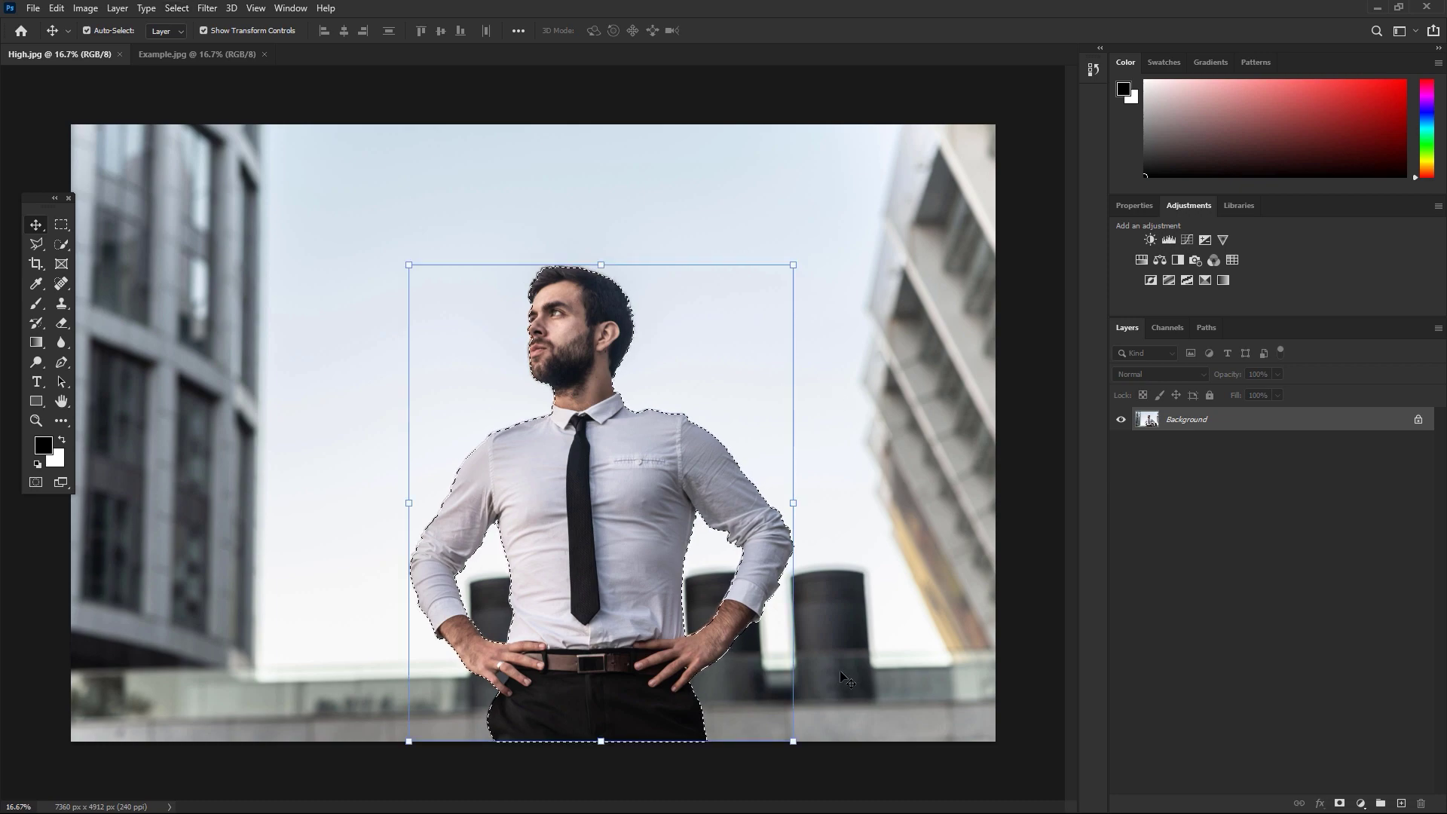
pyautogui.hotkey('ctrl', '+')
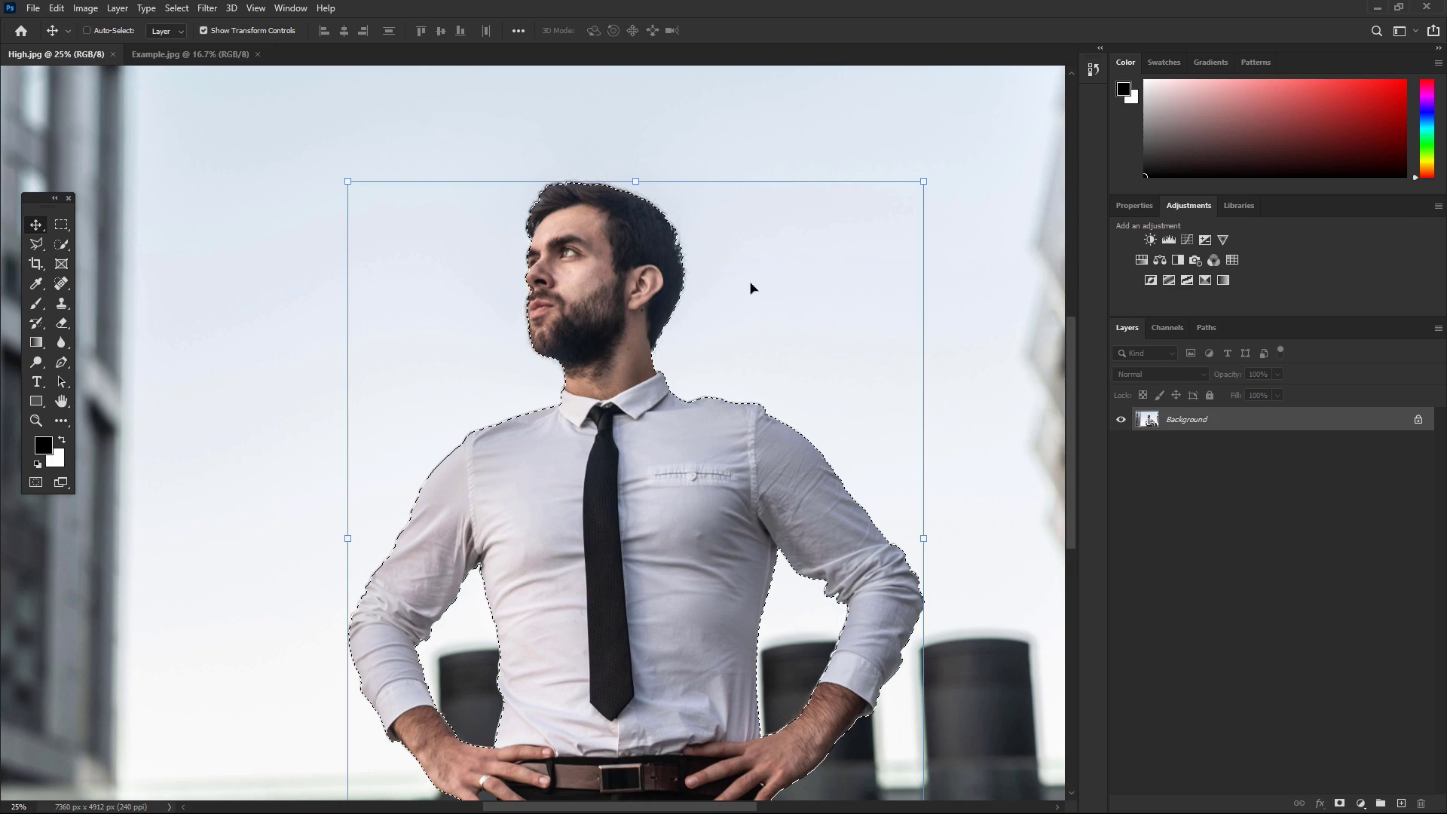
pyautogui.hotkey('ctrl', '+')
pyautogui.scroll(-5, 619, 179)
pyautogui.hotkey('ctrl', '-')
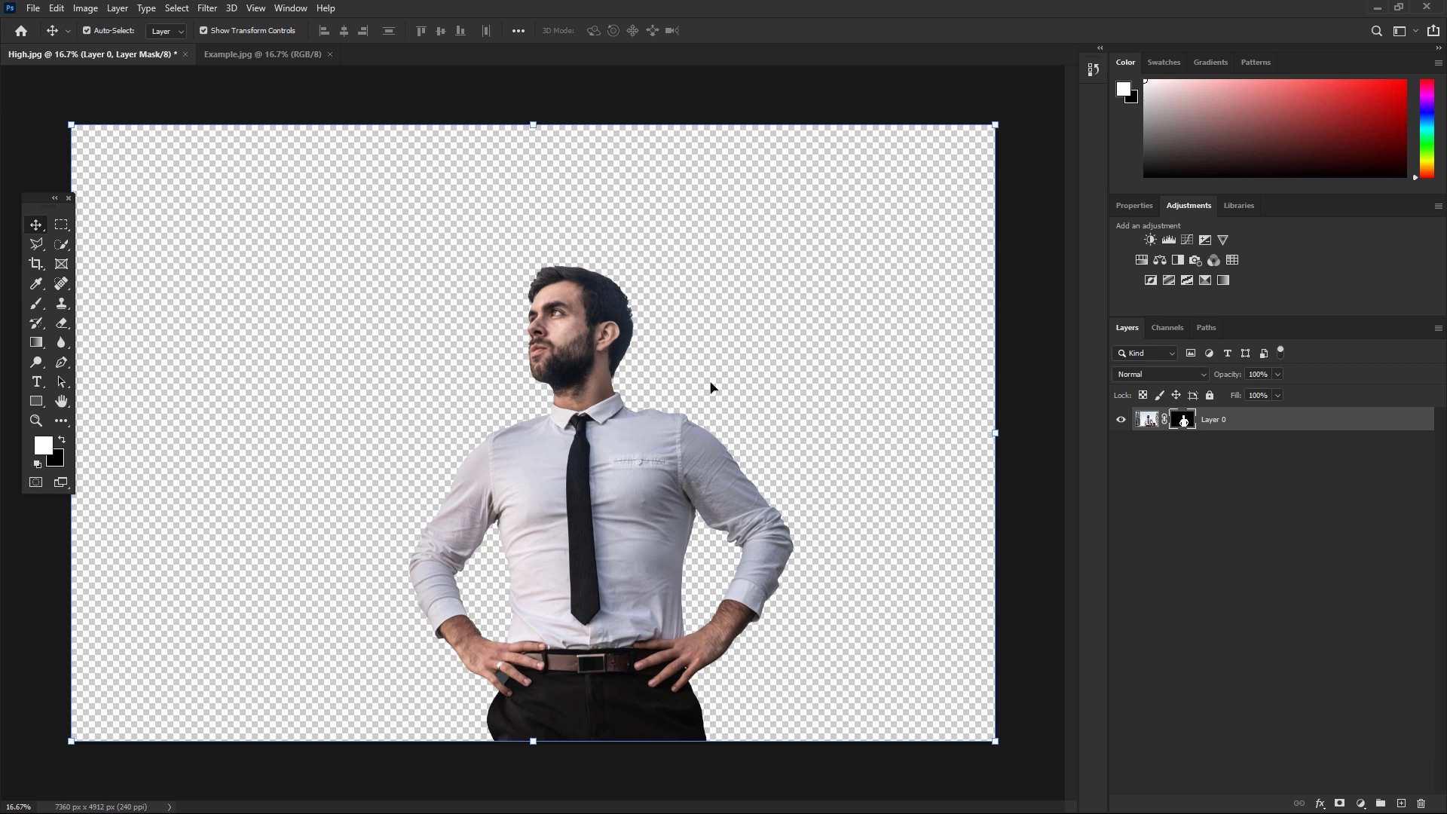
# Save the cutout as a PNG, then delete the layer mask to restore the full photo.
pyautogui.hotkey('ctrl', 'shift', 's')
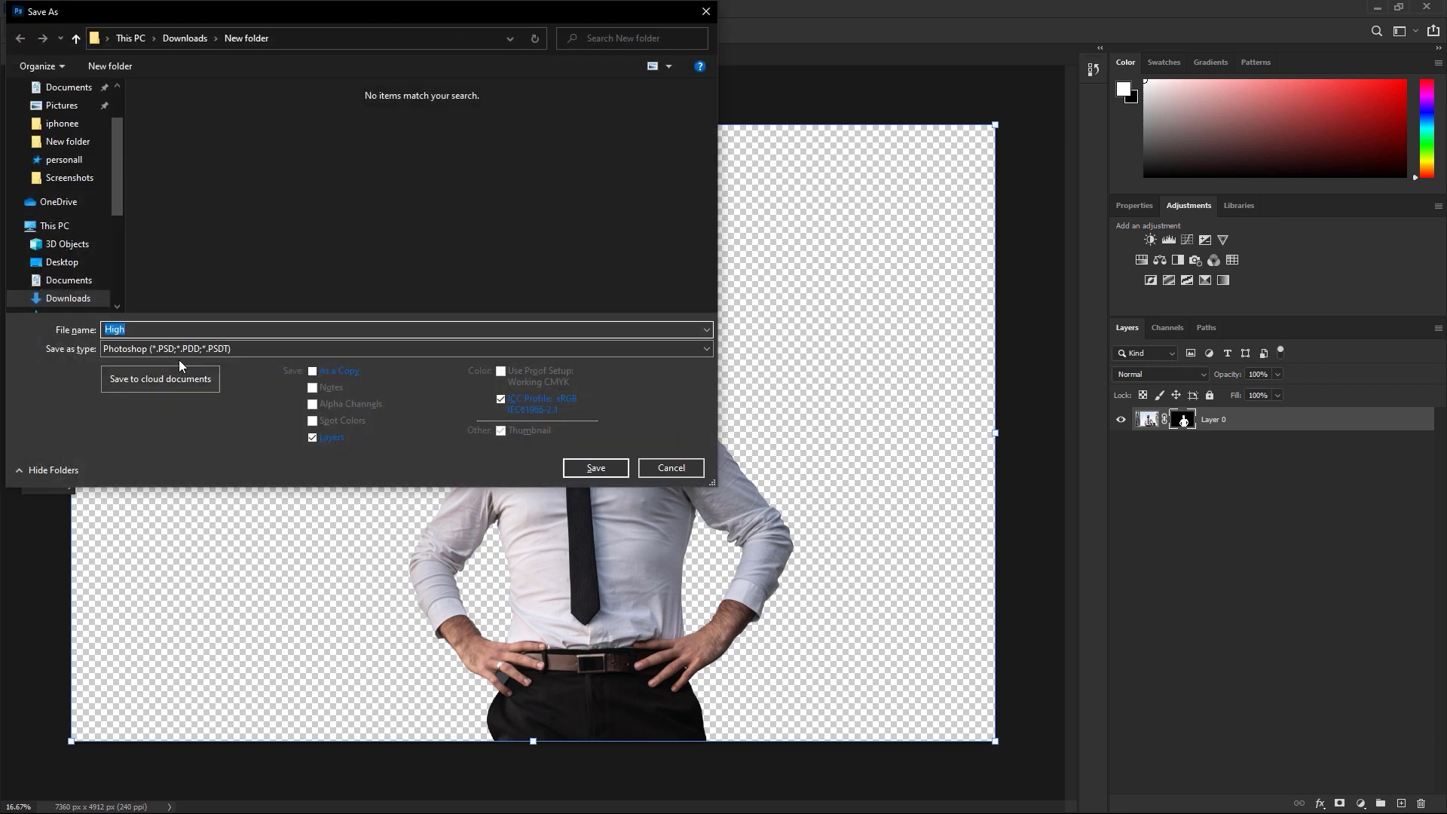
pyautogui.press('Return')
pyautogui.click(808, 238)
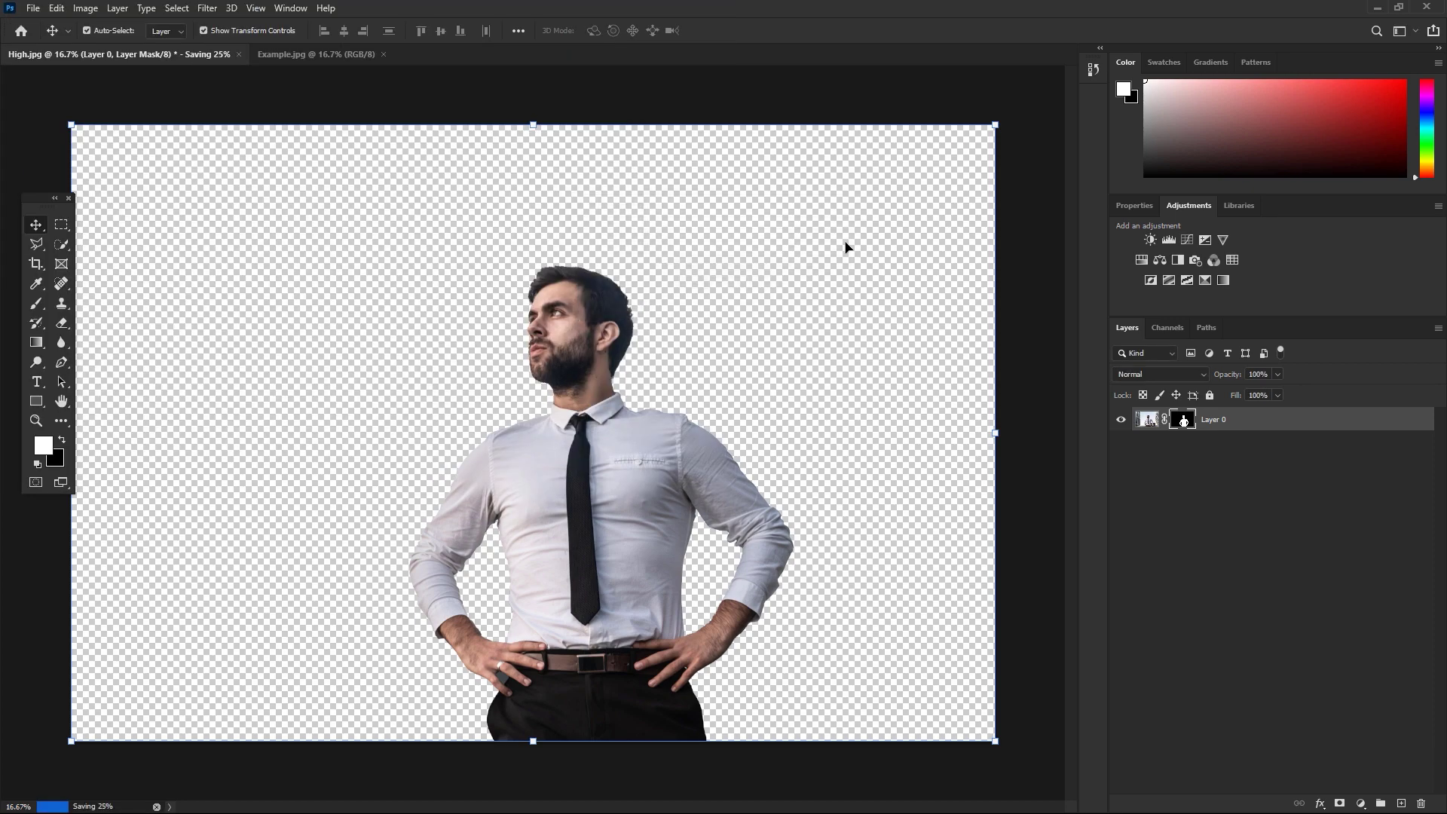
pyautogui.rightClick(1184, 425)
pyautogui.click(1237, 454)
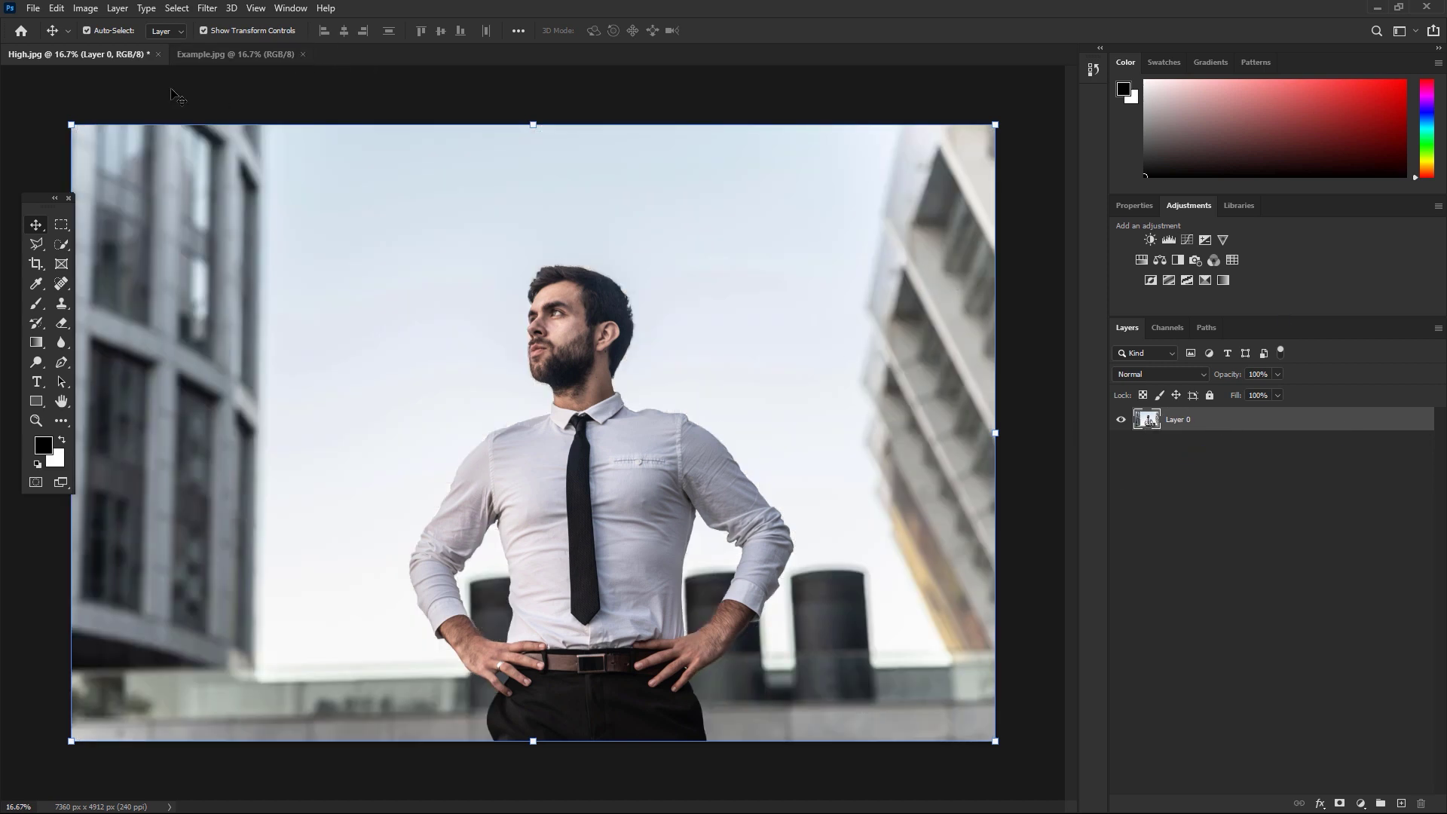
# Reselect the man as the subject and expand the selection by 20 pixels.
pyautogui.click(199, 9)
pyautogui.moveTo(189, 13)
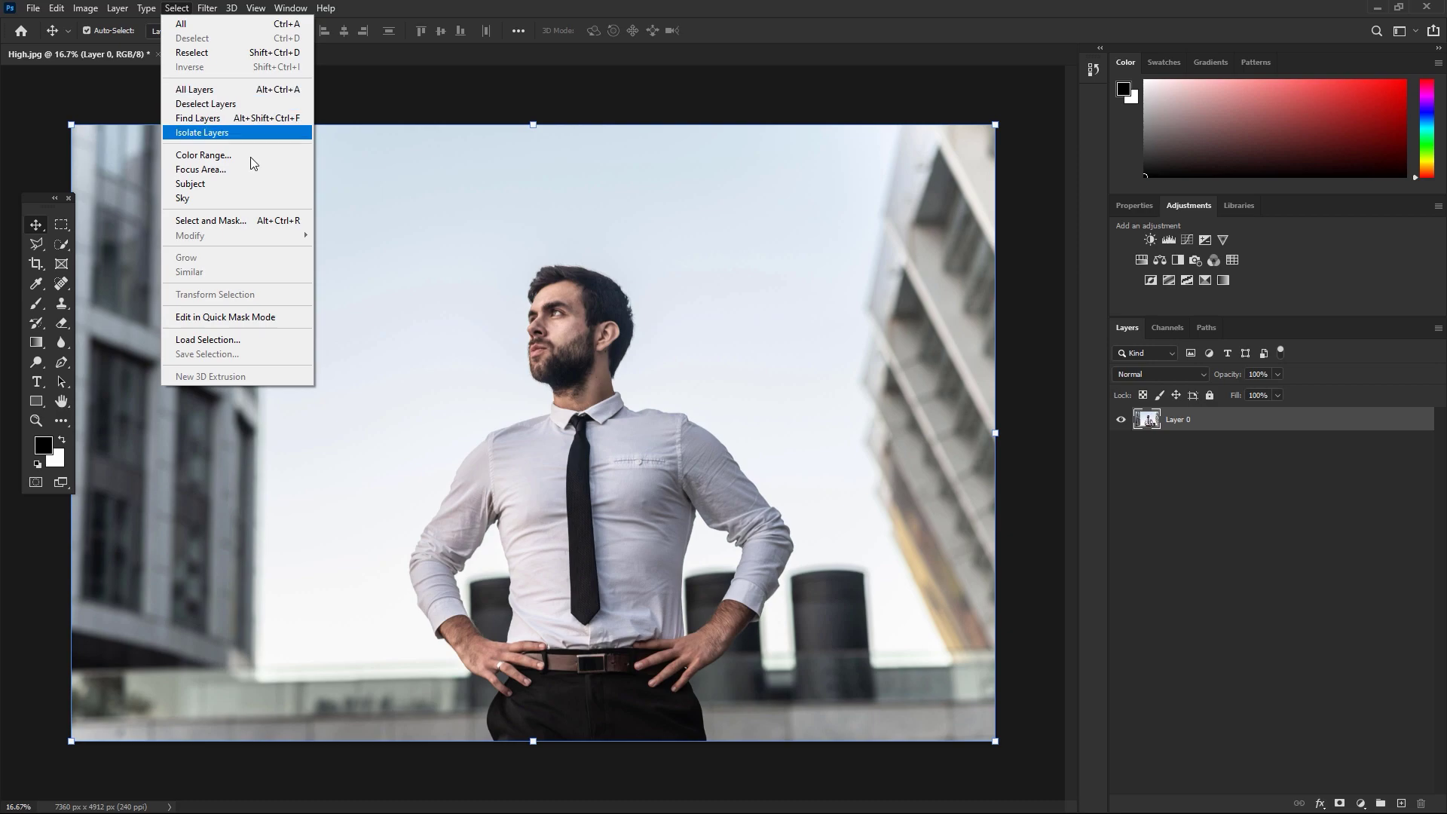
pyautogui.click(215, 191)
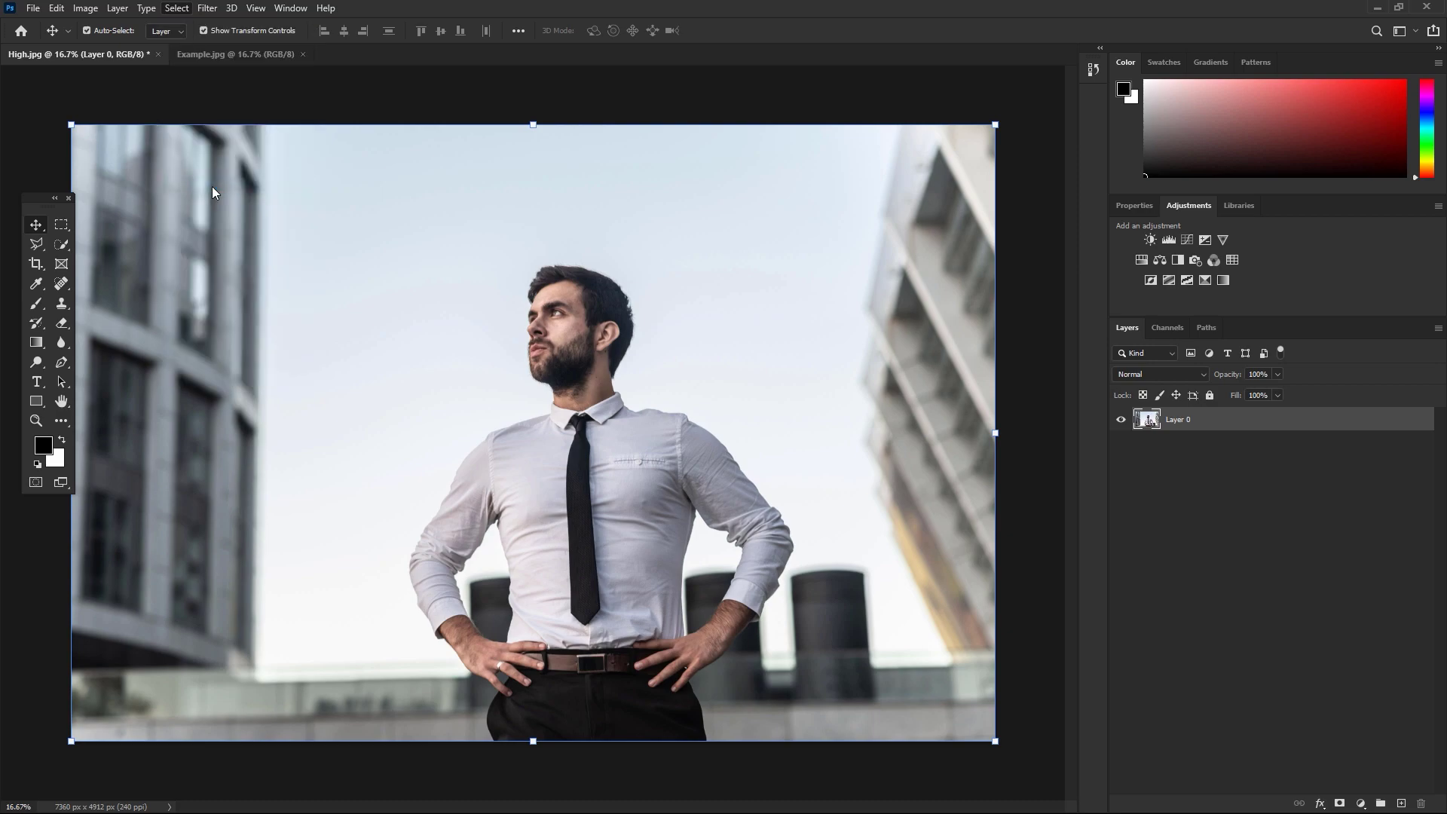
pyautogui.click(178, 9)
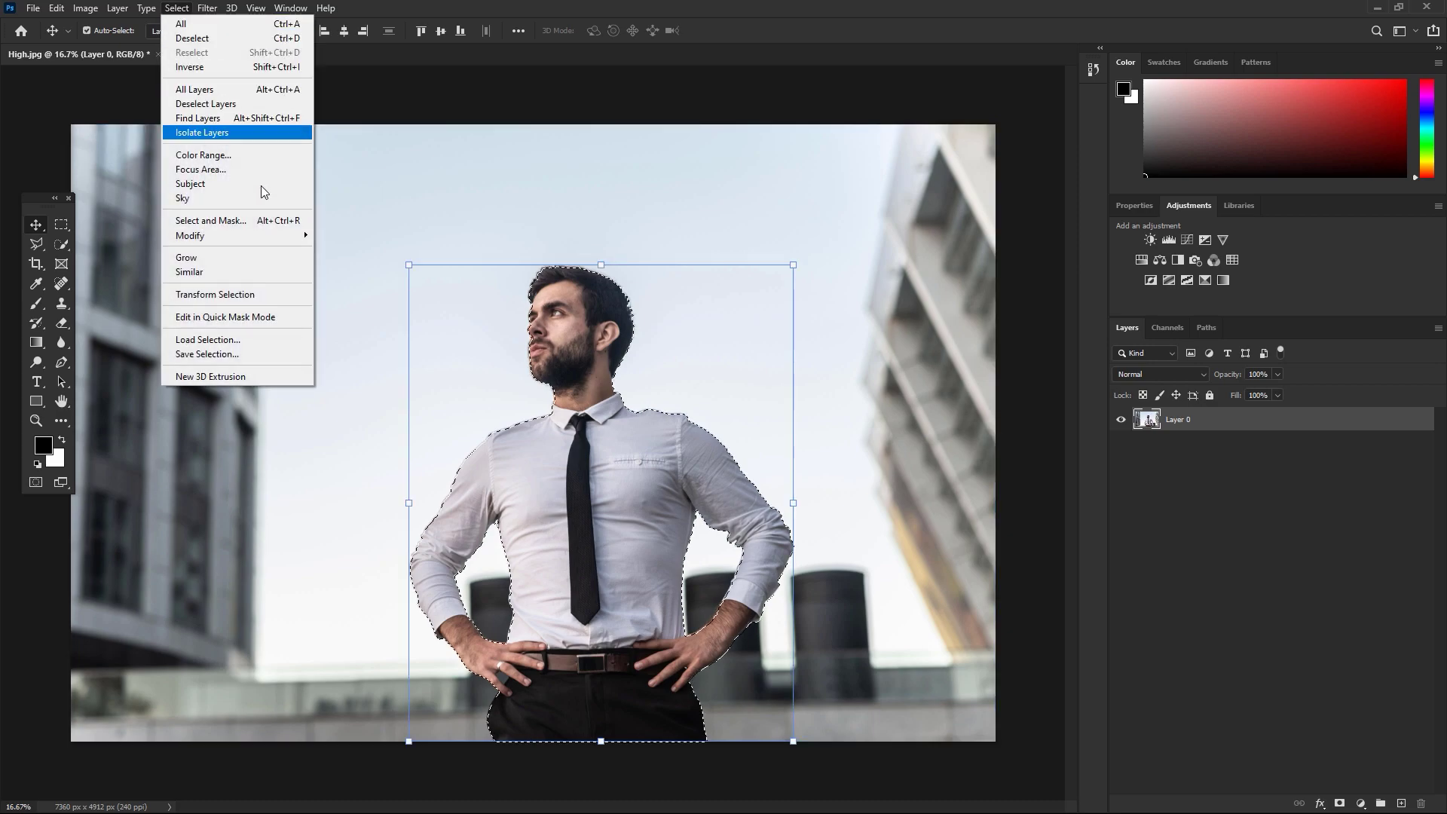
pyautogui.moveTo(276, 239)
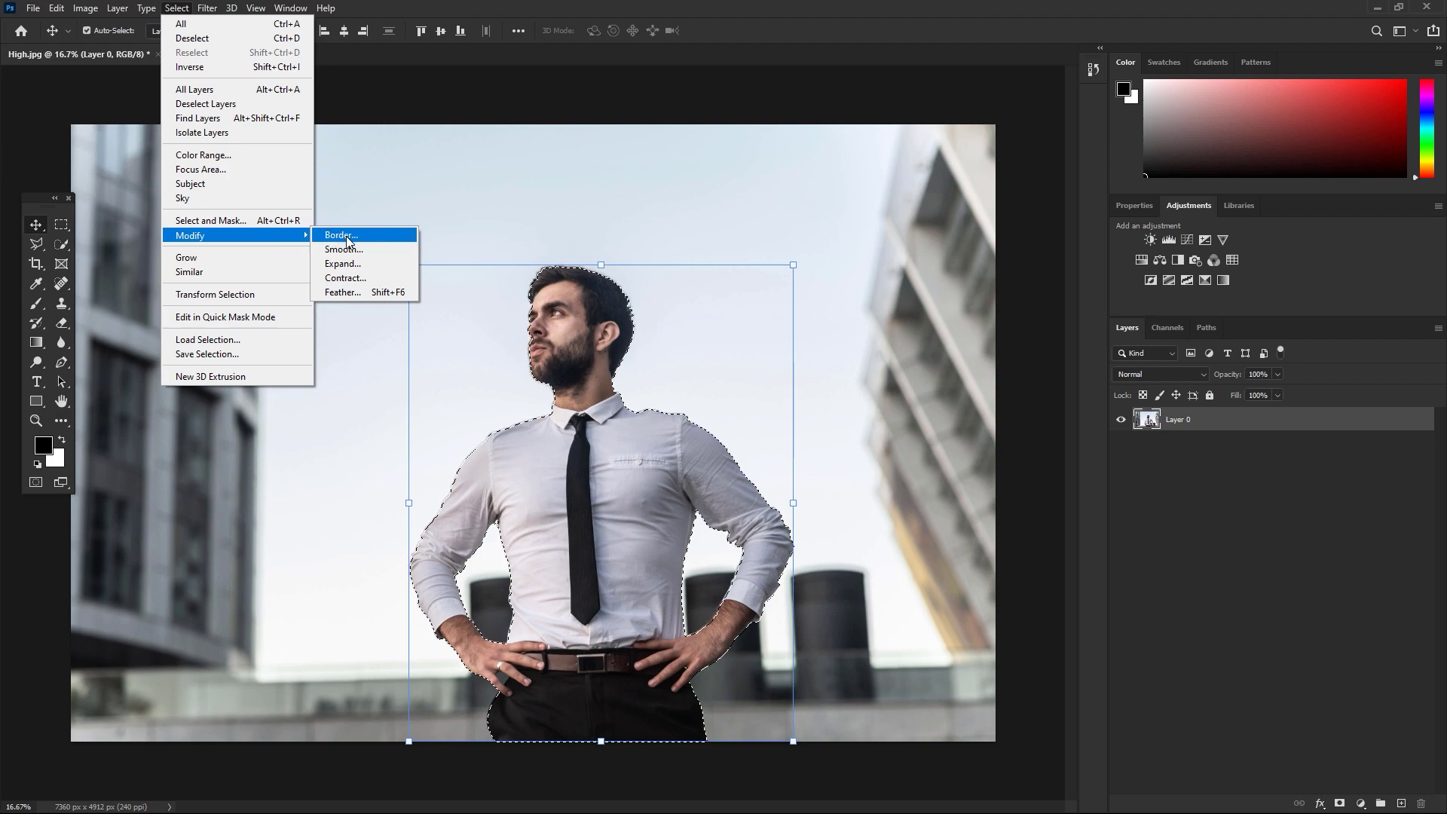
pyautogui.click(356, 264)
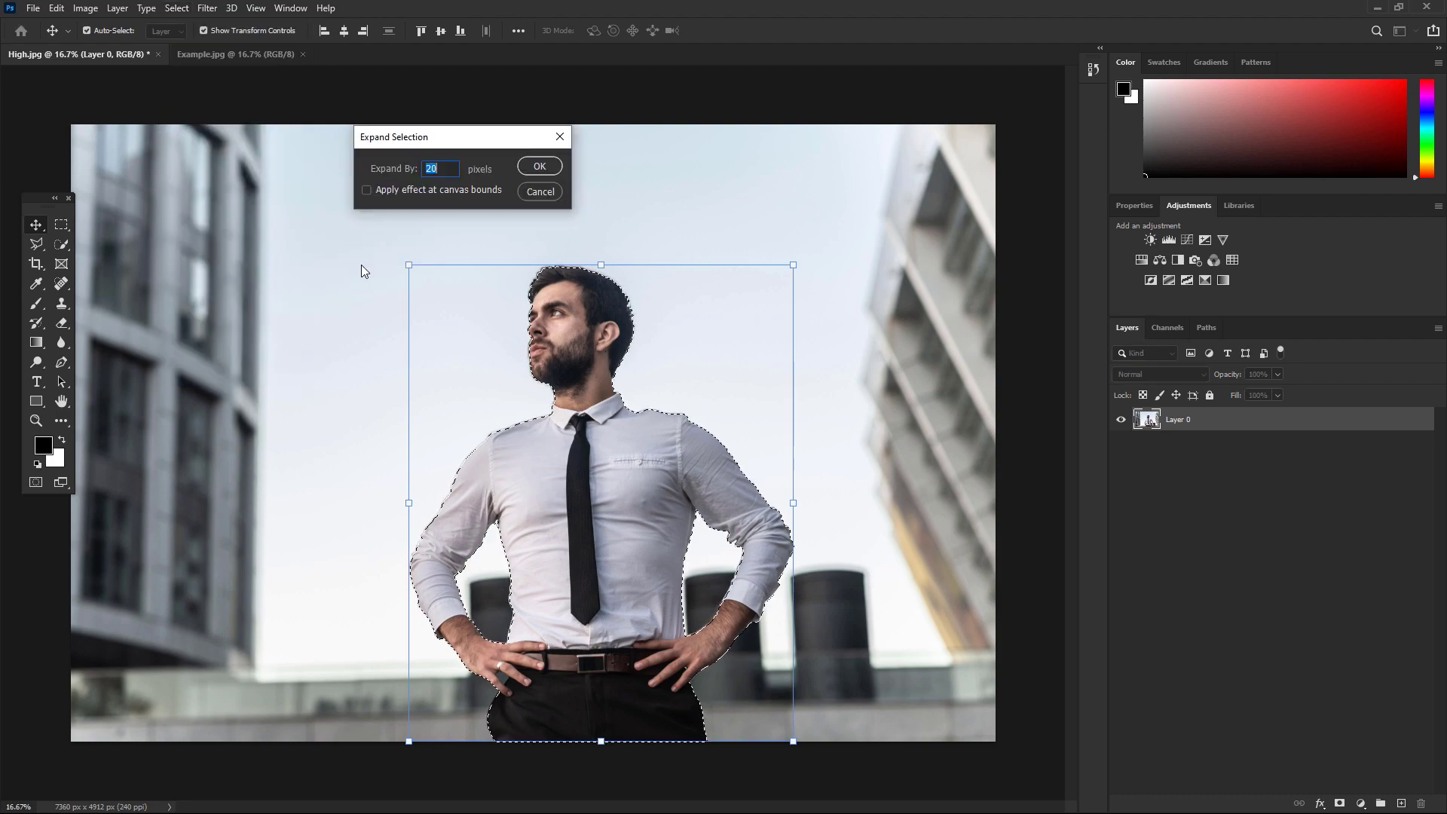
pyautogui.write('20')
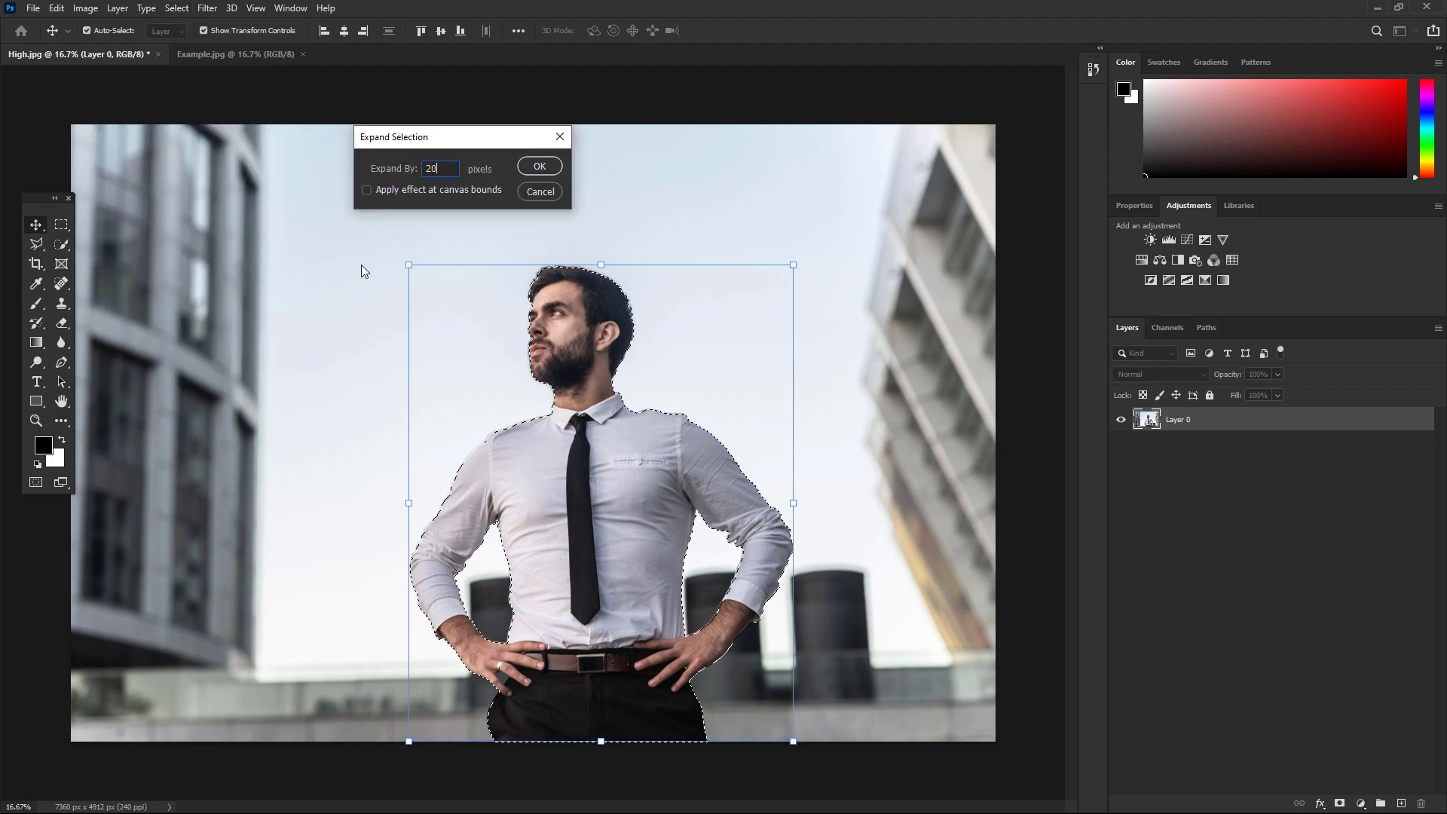
pyautogui.click(540, 167)
pyautogui.hotkey('ctrl', '+')
pyautogui.hotkey('ctrl', '+')
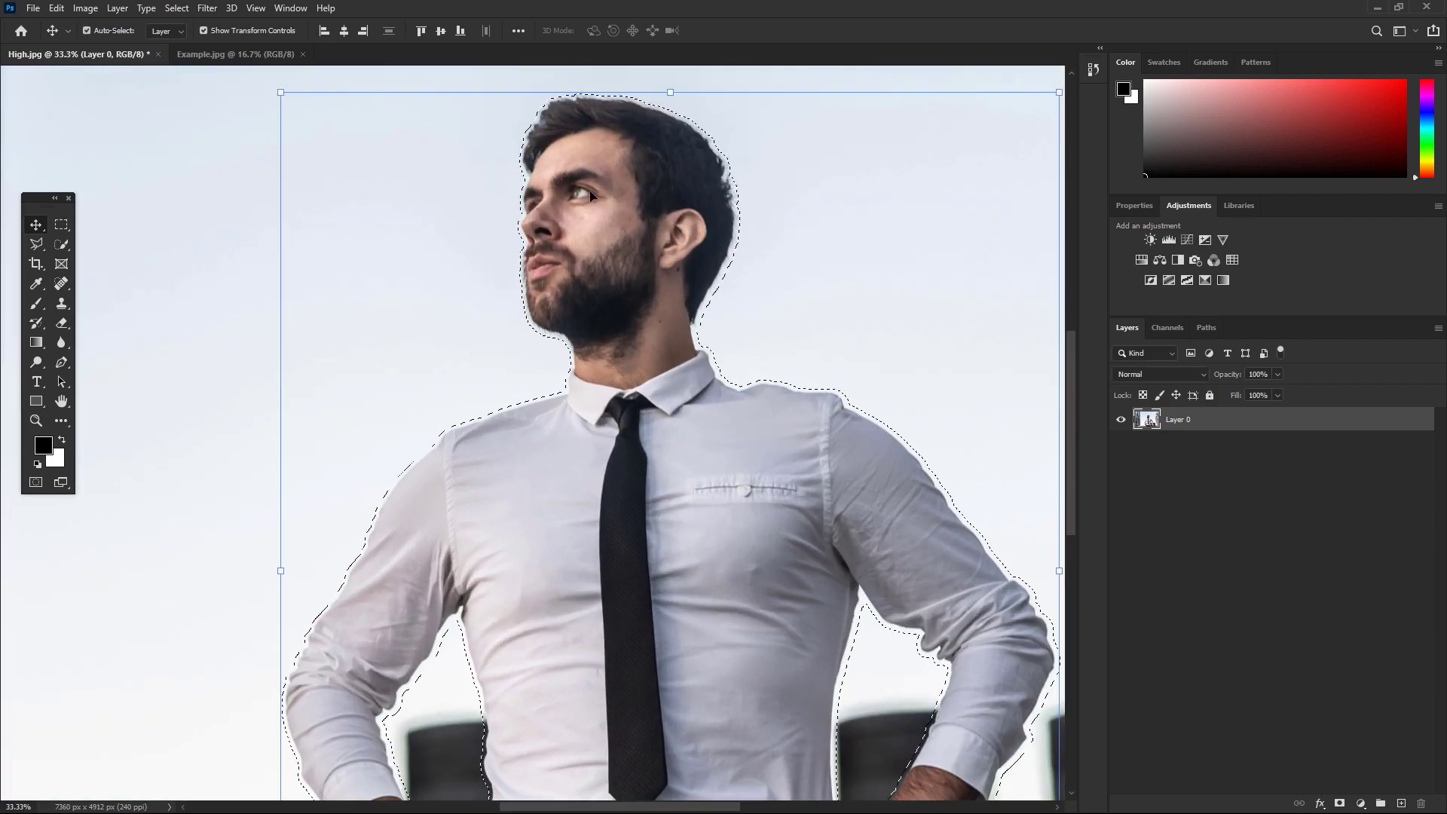
pyautogui.moveTo(587, 452); pyautogui.dragTo(632, 211)
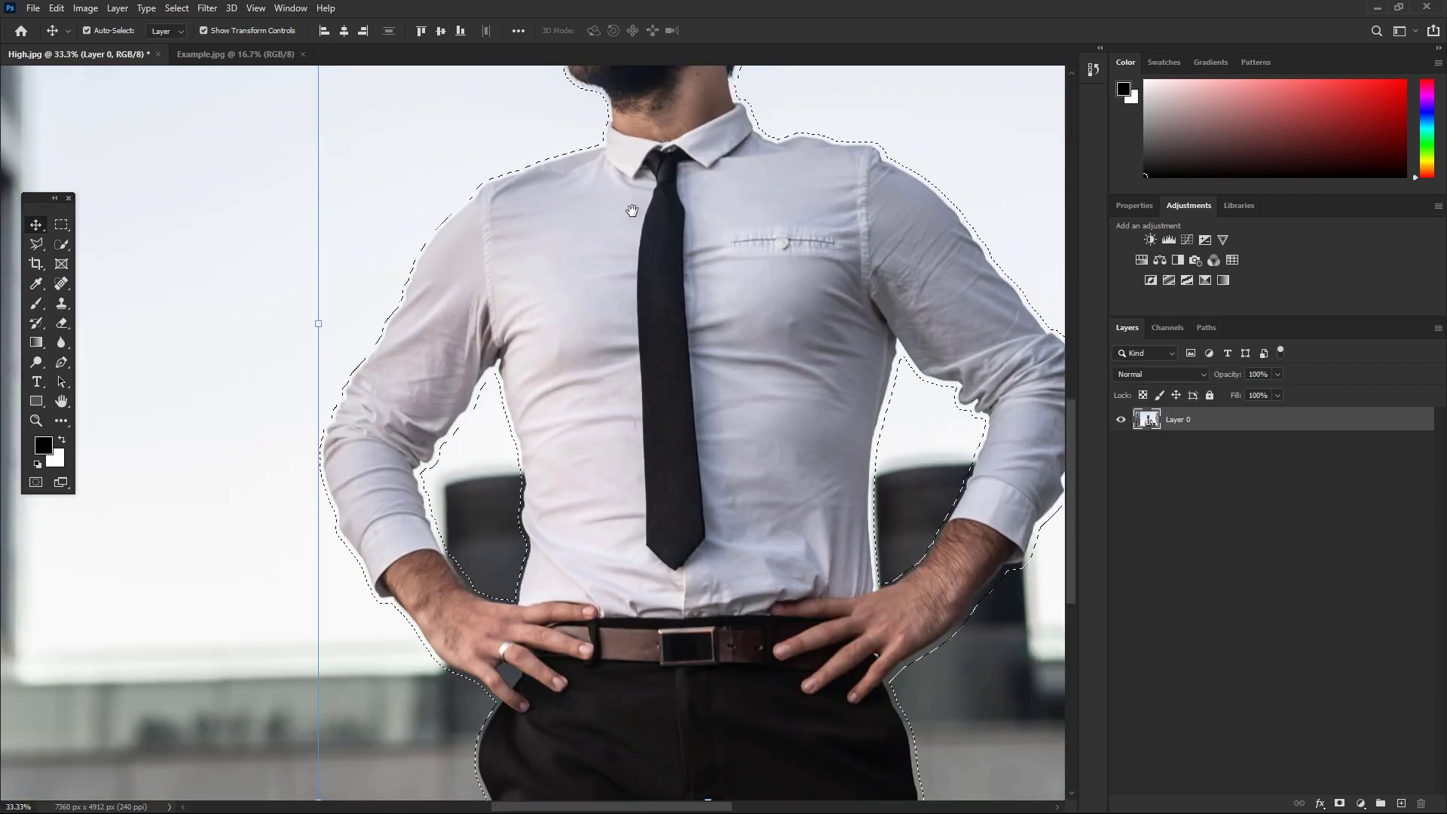
pyautogui.hotkey('ctrl', '0')
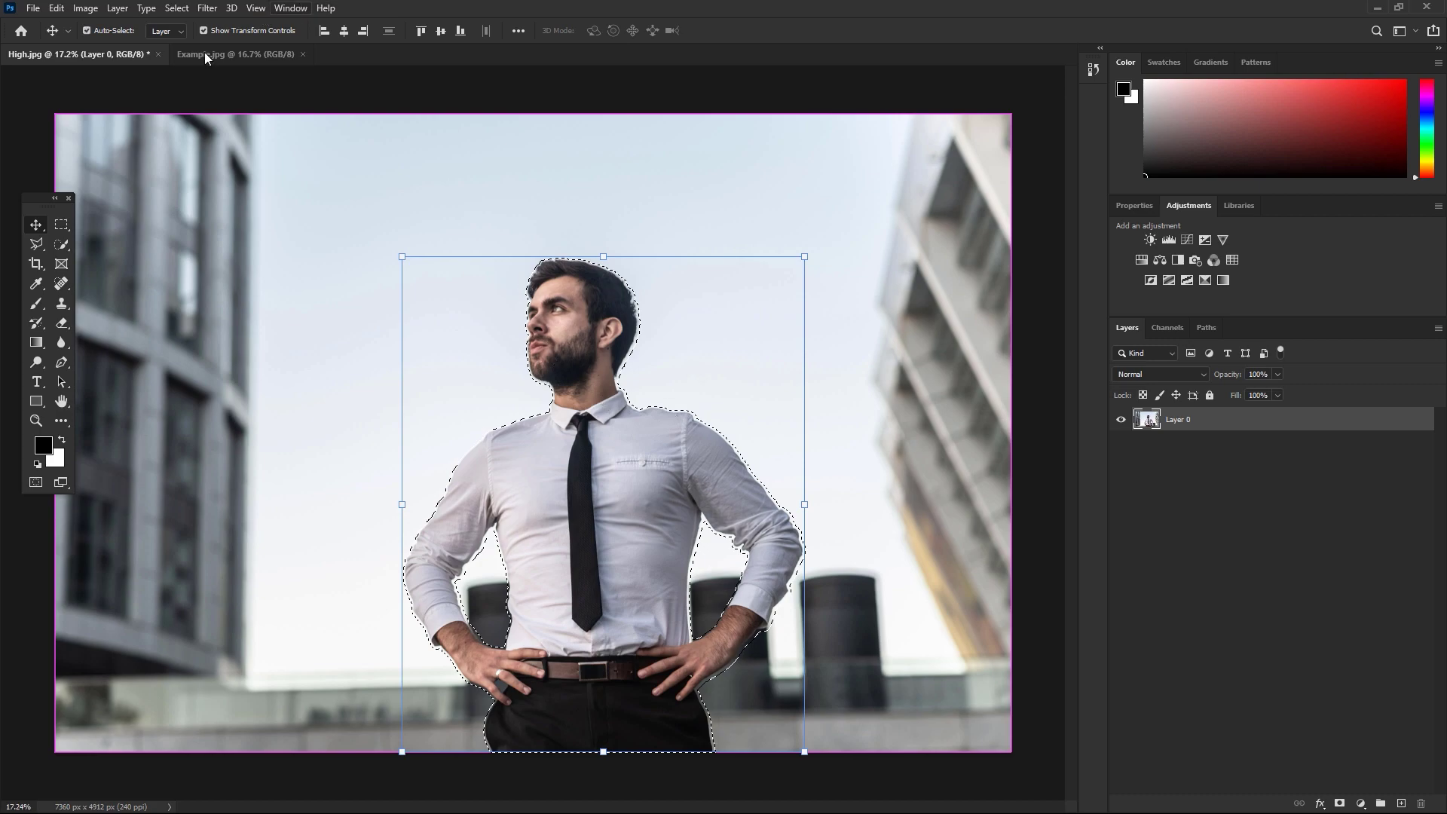
# Content-Aware Fill the selection to remove the man from the city background.
pyautogui.click(57, 8)
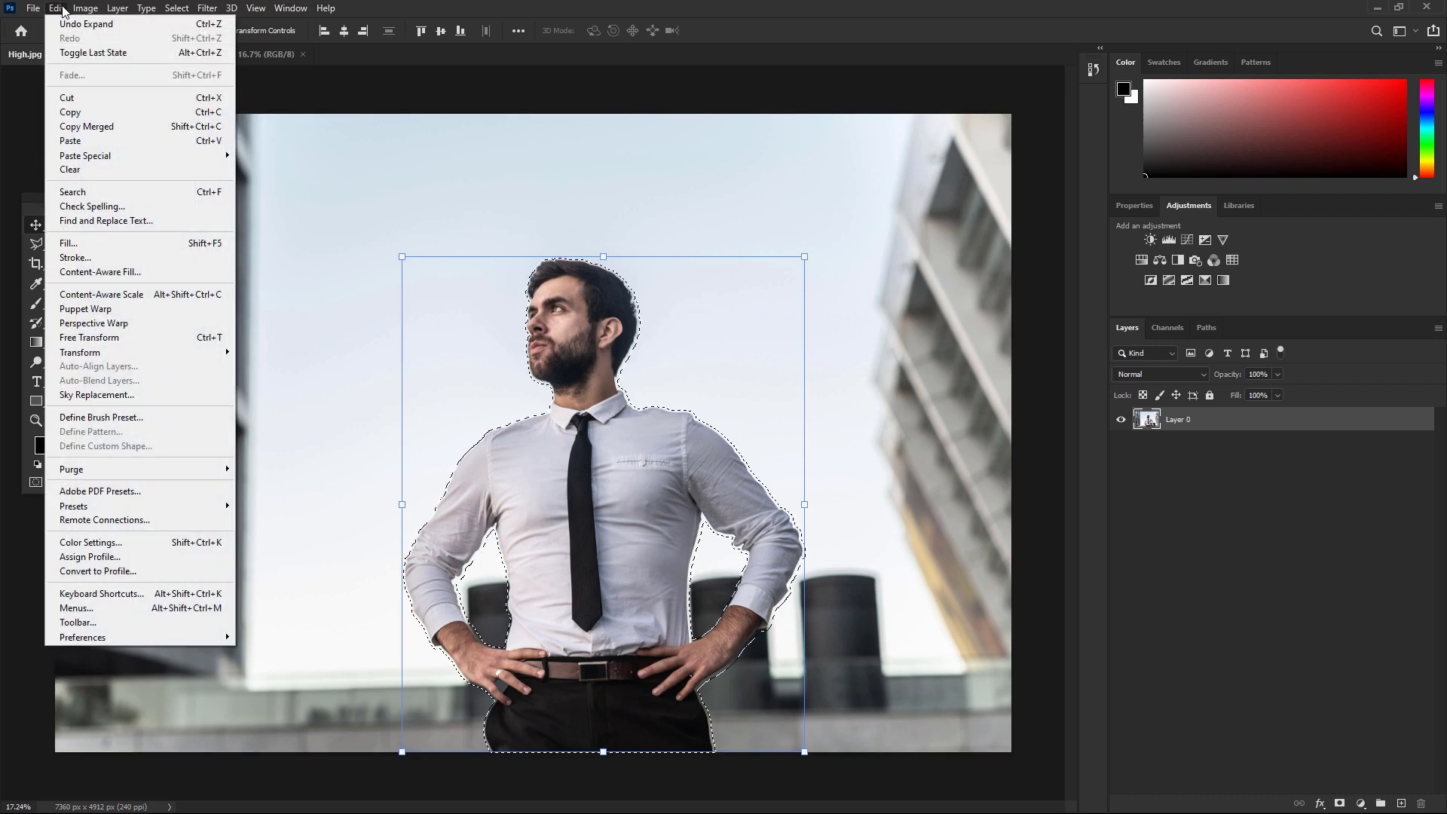
pyautogui.click(195, 278)
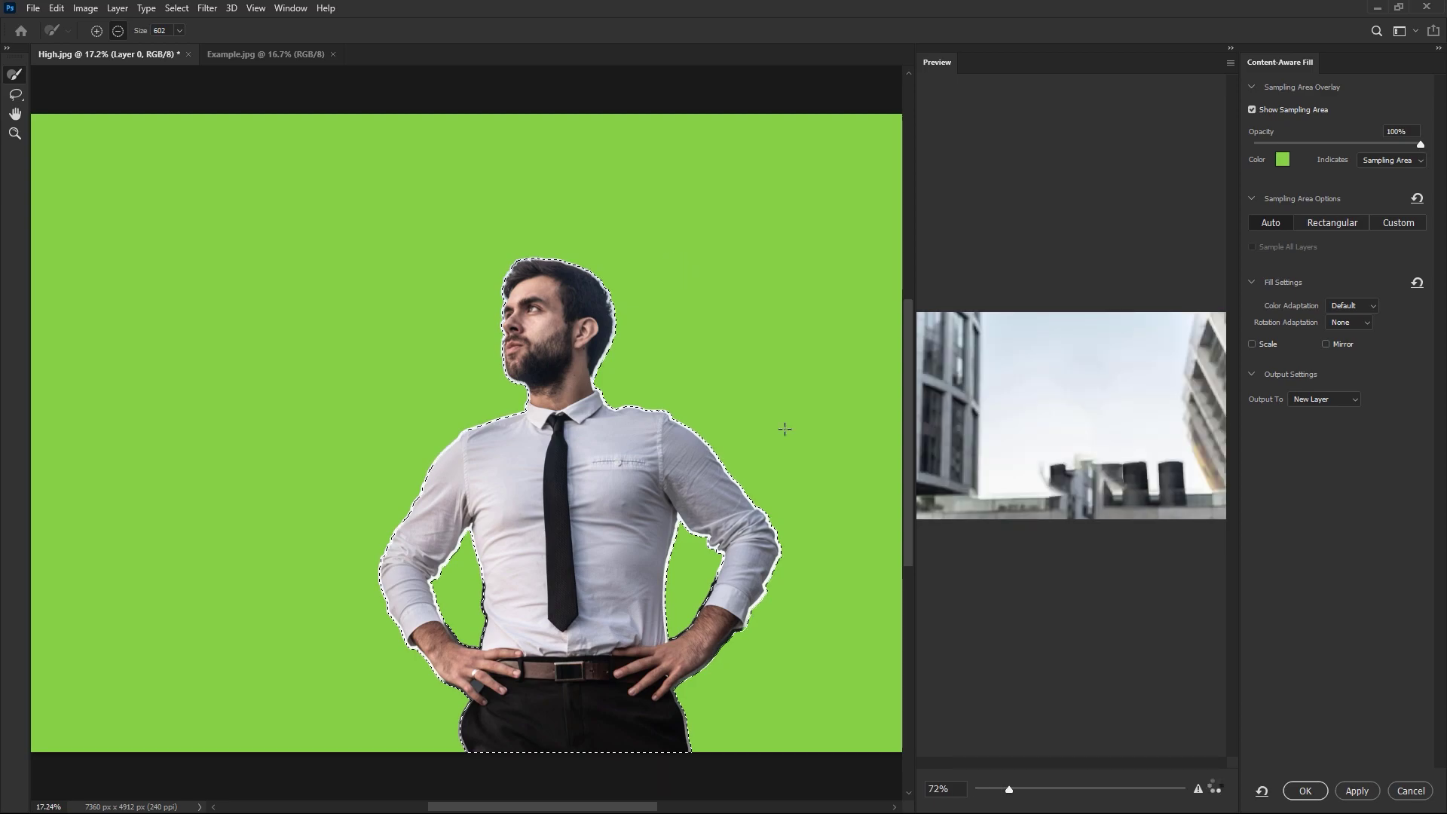
pyautogui.click(1305, 790)
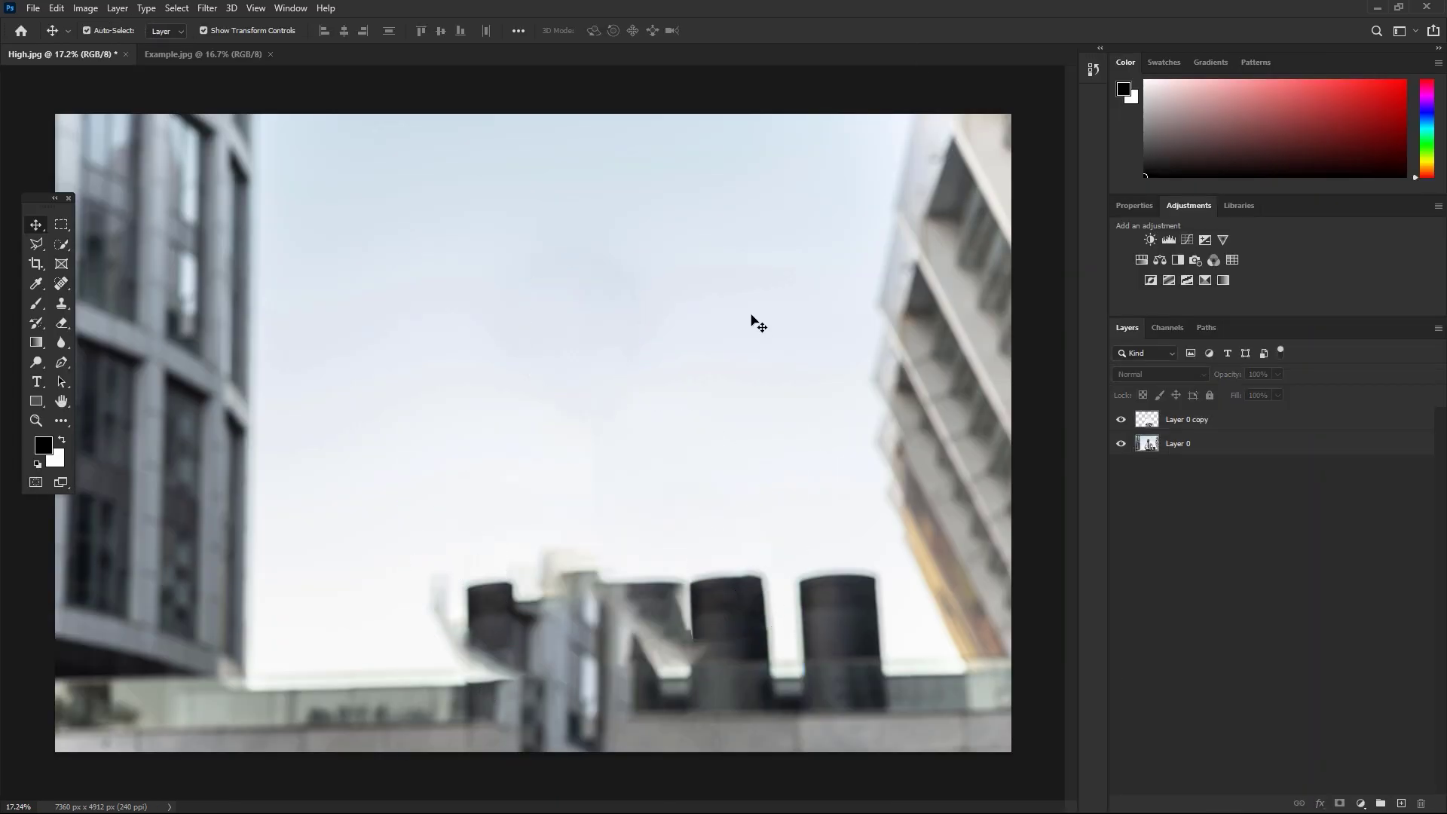
# Save the filled background as High in JPEG format.
pyautogui.hotkey('ctrl', 'shift', 's')
pyautogui.click(261, 348)
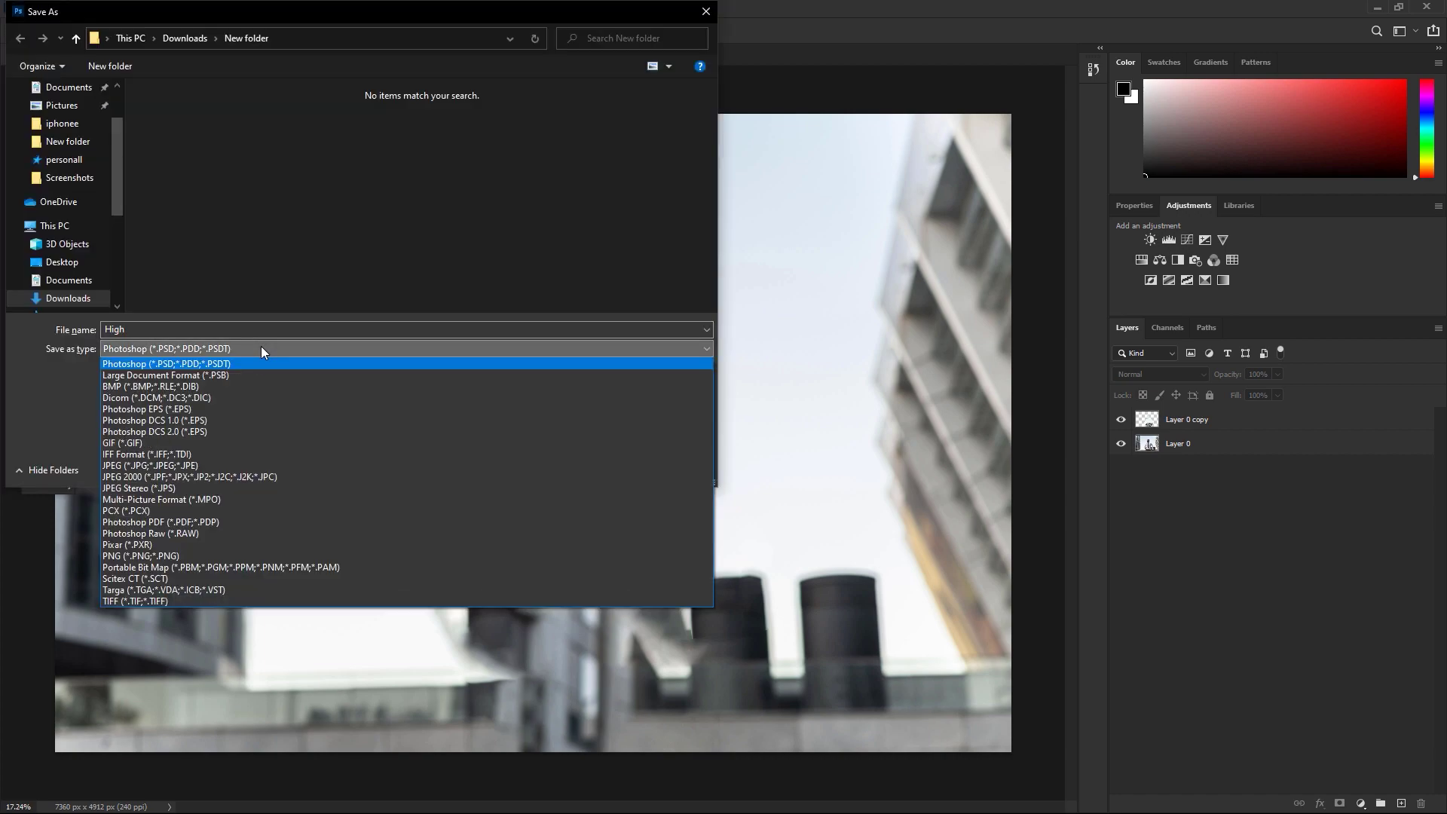
pyautogui.click(150, 465)
pyautogui.press('Return')
pyautogui.click(829, 226)
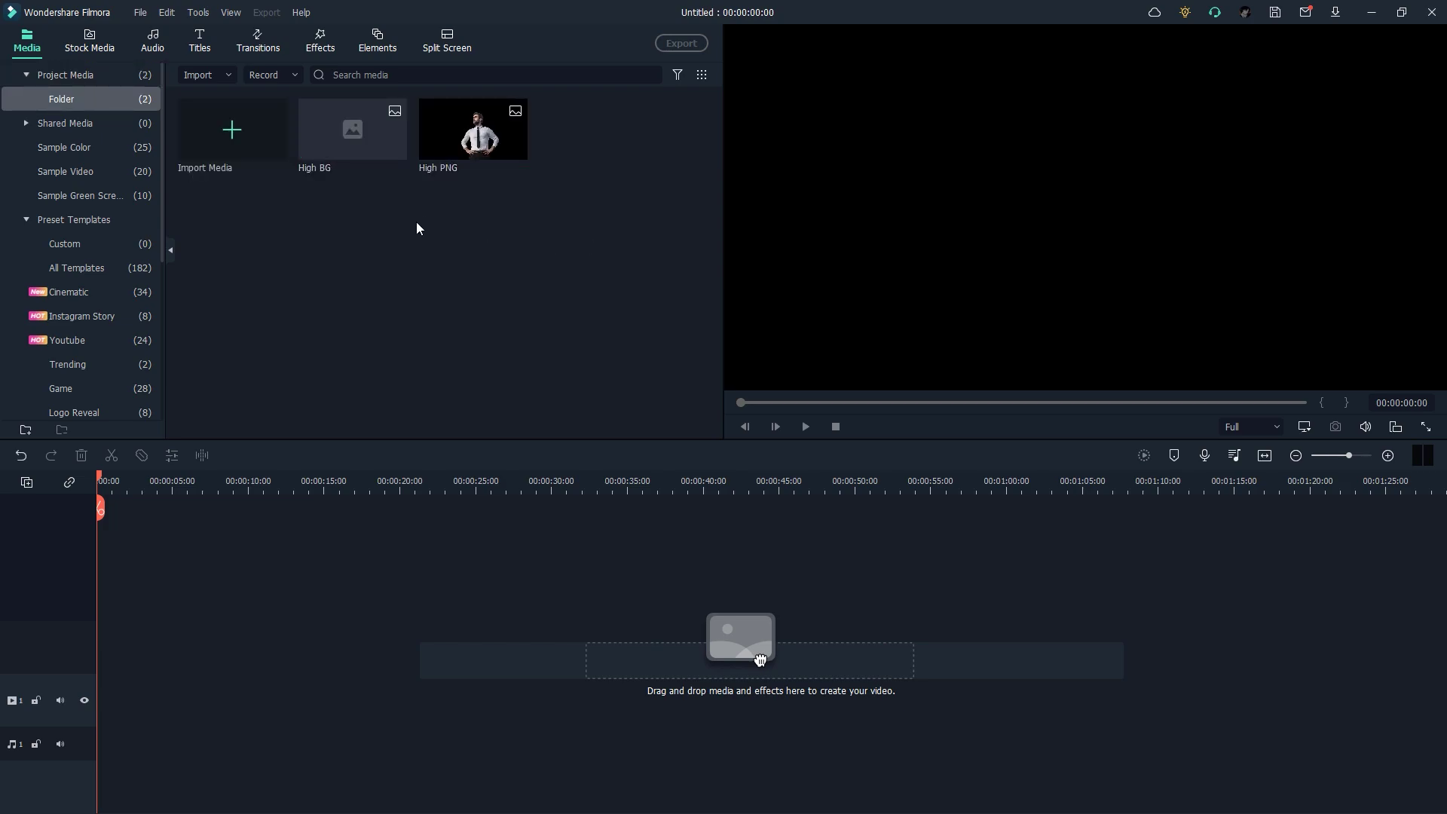
# Stack High PNG above High BG on the timeline and trim both to about 00:00:01:01.
pyautogui.moveTo(343, 143); pyautogui.dragTo(106, 647)
pyautogui.moveTo(475, 172); pyautogui.dragTo(198, 633)
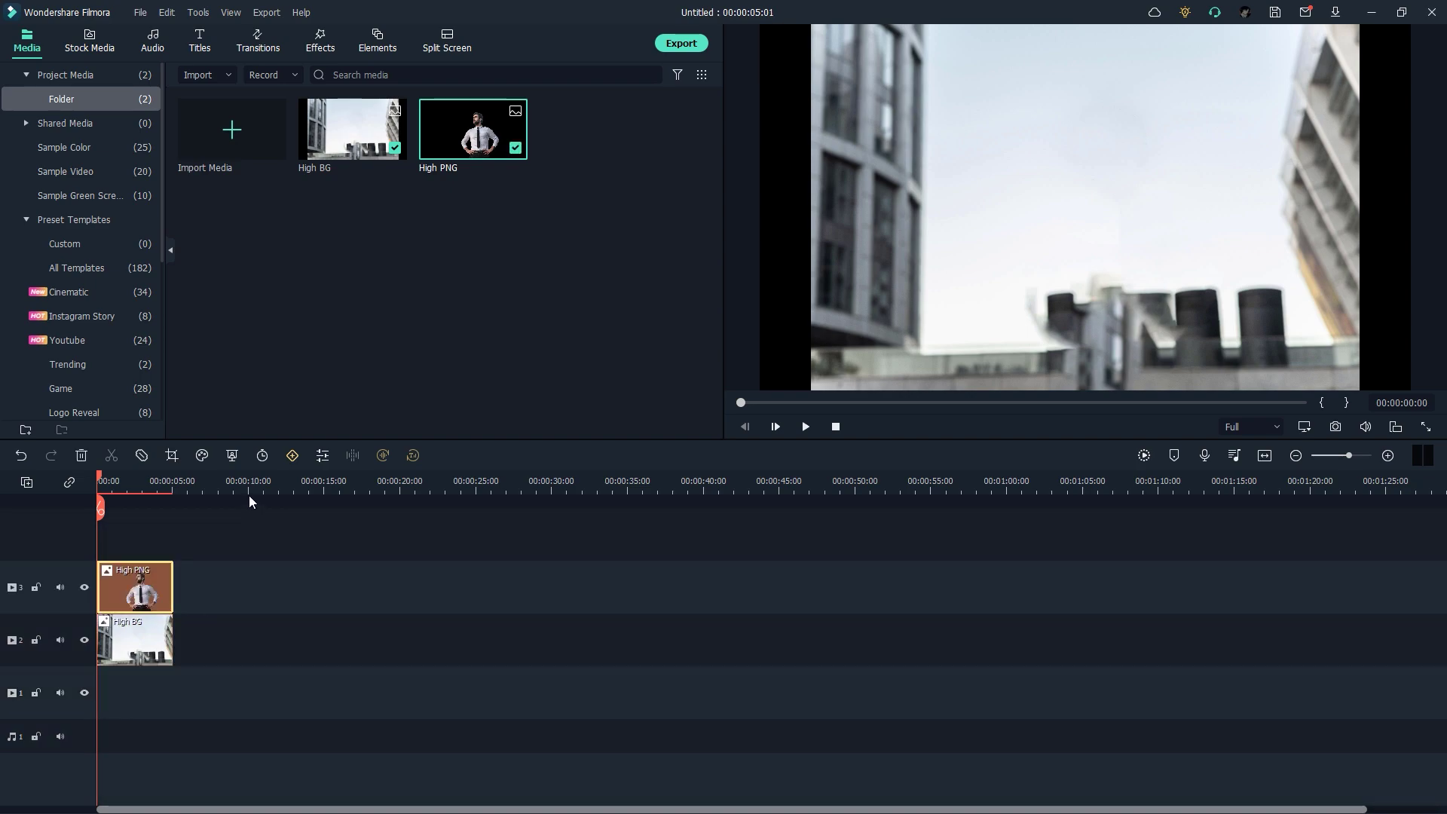
pyautogui.scroll(3, 248, 495)
pyautogui.scroll(2, 466, 488)
pyautogui.moveTo(845, 522); pyautogui.dragTo(762, 687)
pyautogui.moveTo(612, 632); pyautogui.dragTo(281, 634)
pyautogui.scroll(3, 555, 491)
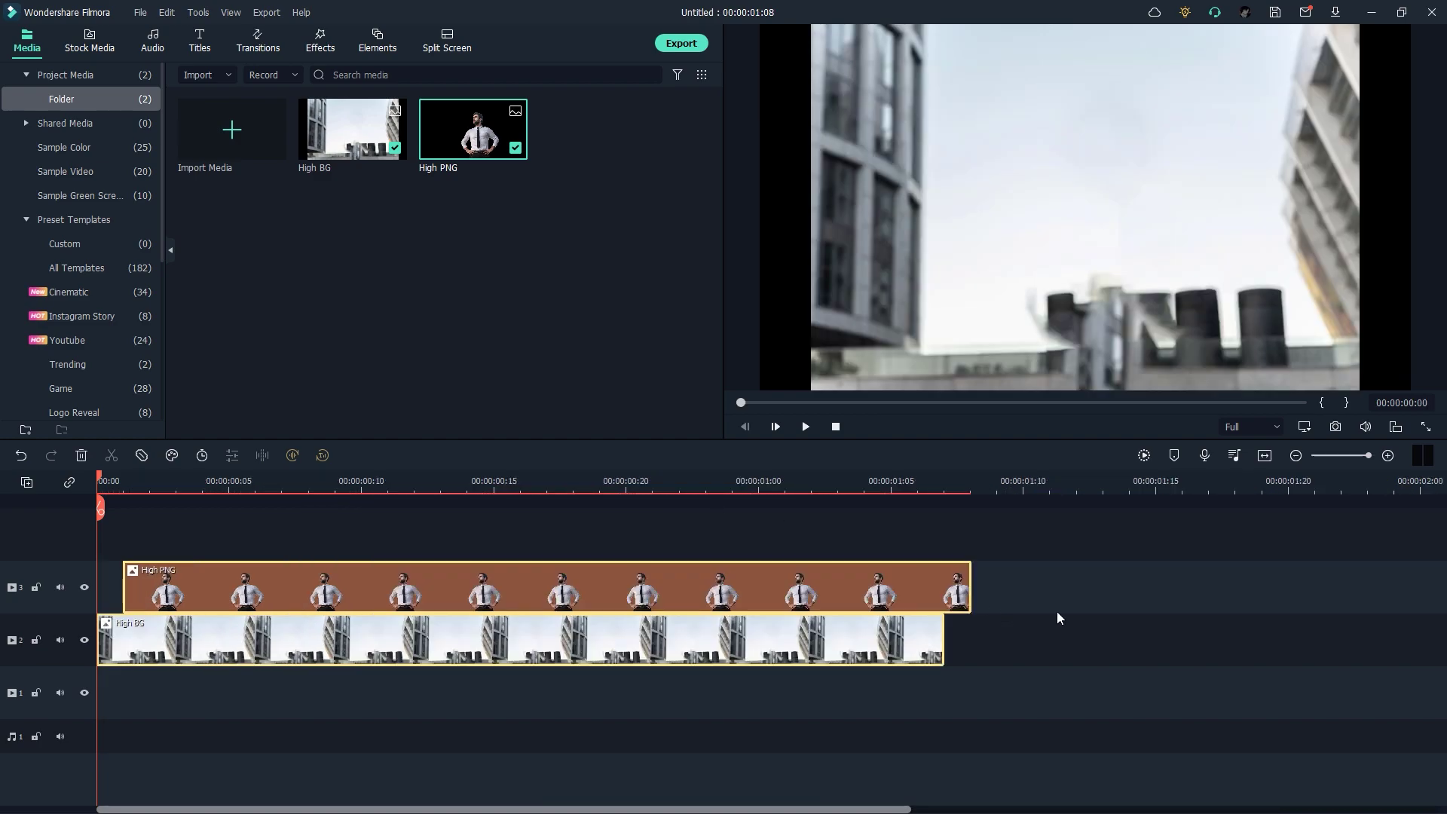
pyautogui.moveTo(942, 641); pyautogui.dragTo(784, 645)
pyautogui.moveTo(651, 595); pyautogui.dragTo(625, 595)
# Give High BG a Pan & Zoom ending on a 5940 x 3964 frame toward the upper right.
pyautogui.rightClick(642, 641)
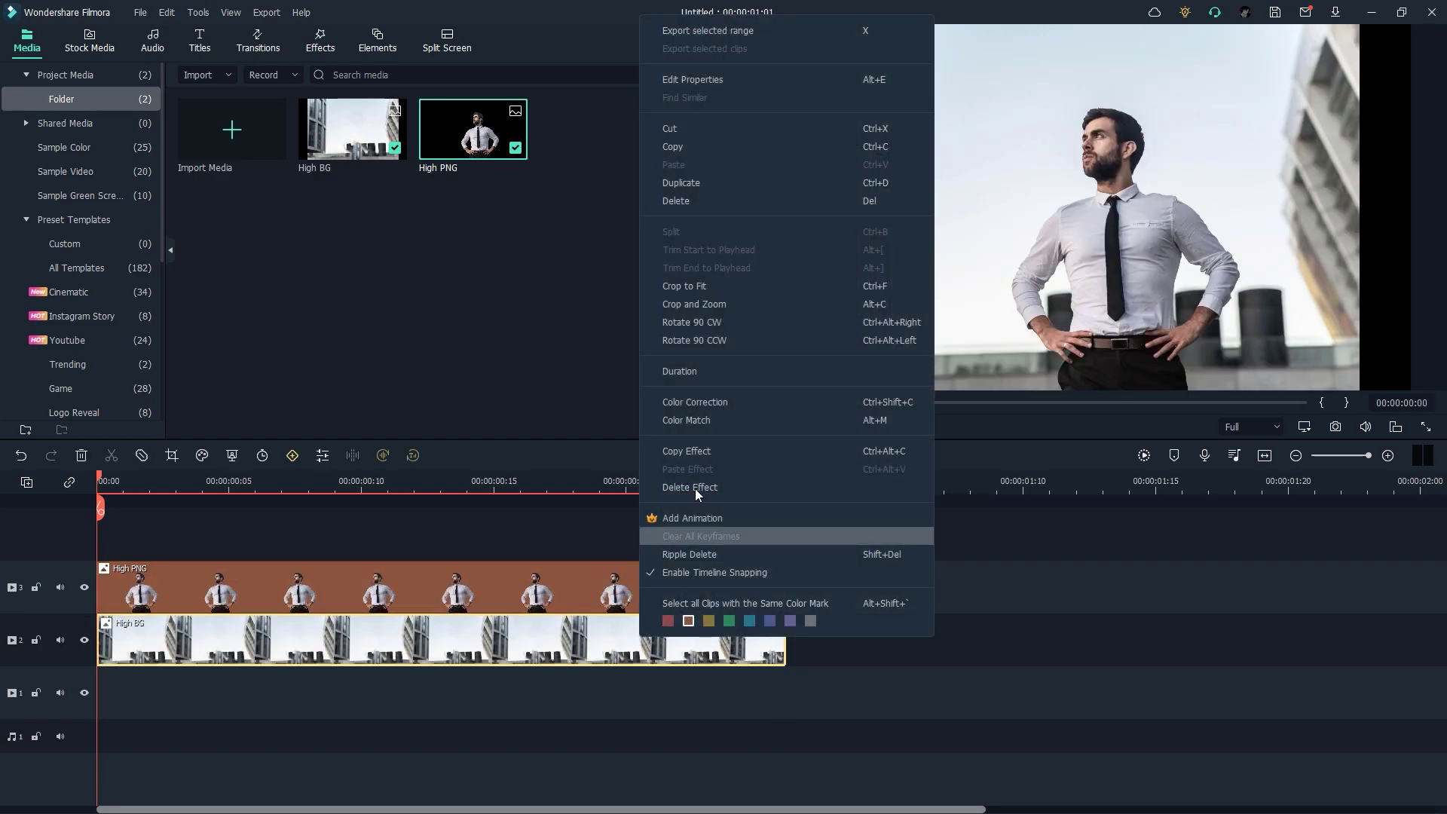
pyautogui.click(754, 306)
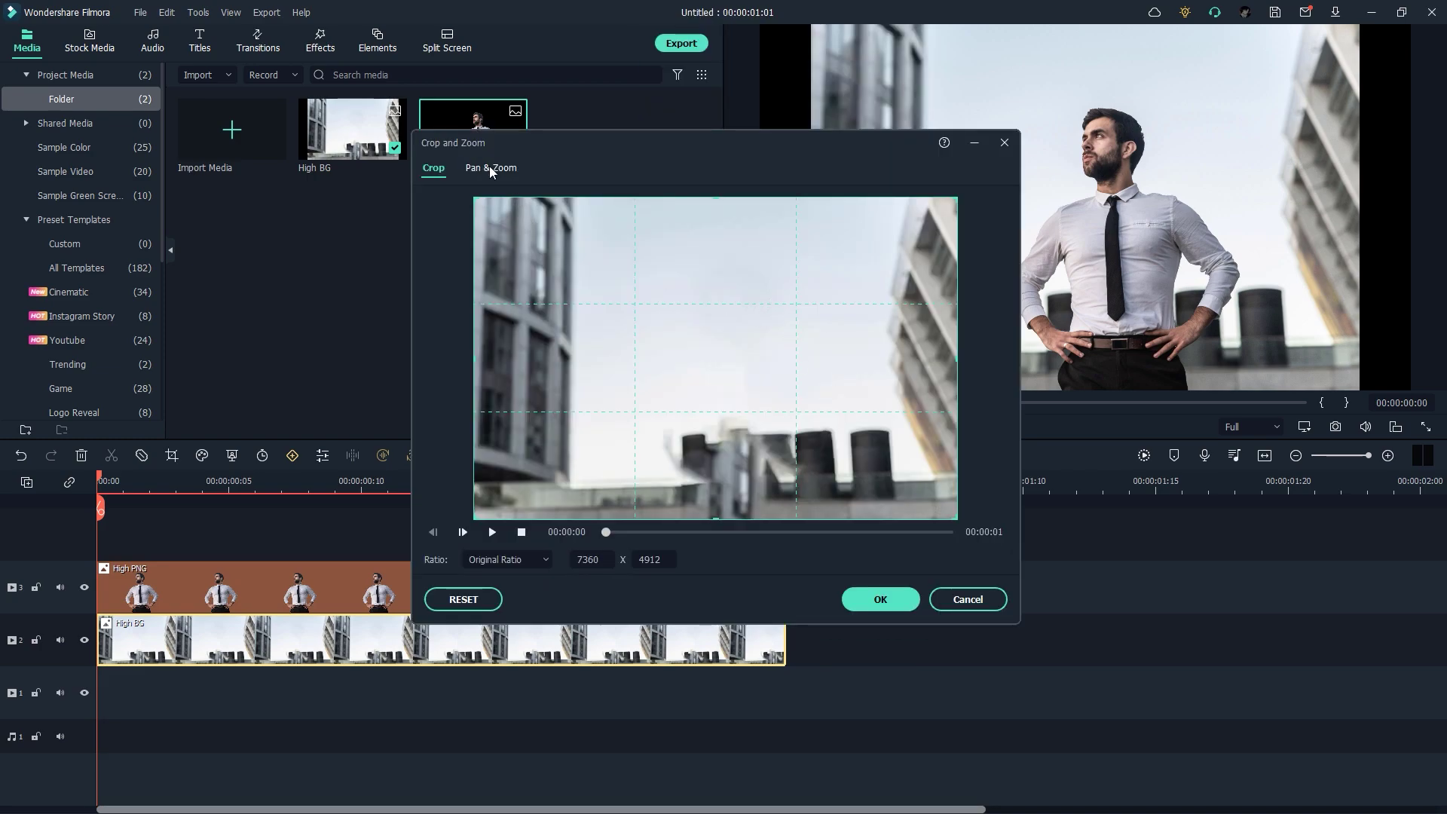
pyautogui.click(490, 169)
pyautogui.click(723, 377)
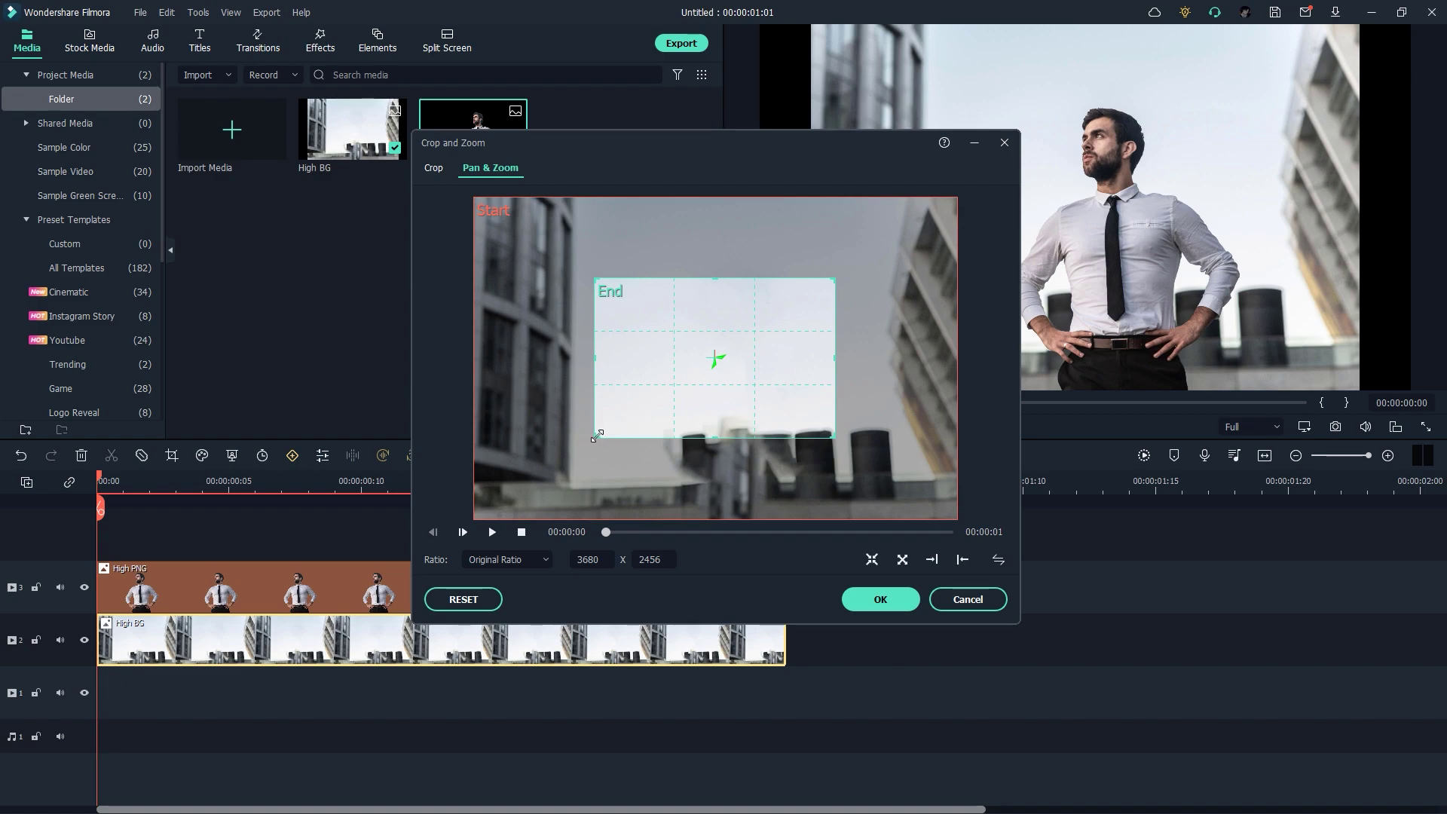
pyautogui.moveTo(597, 436); pyautogui.dragTo(704, 415)
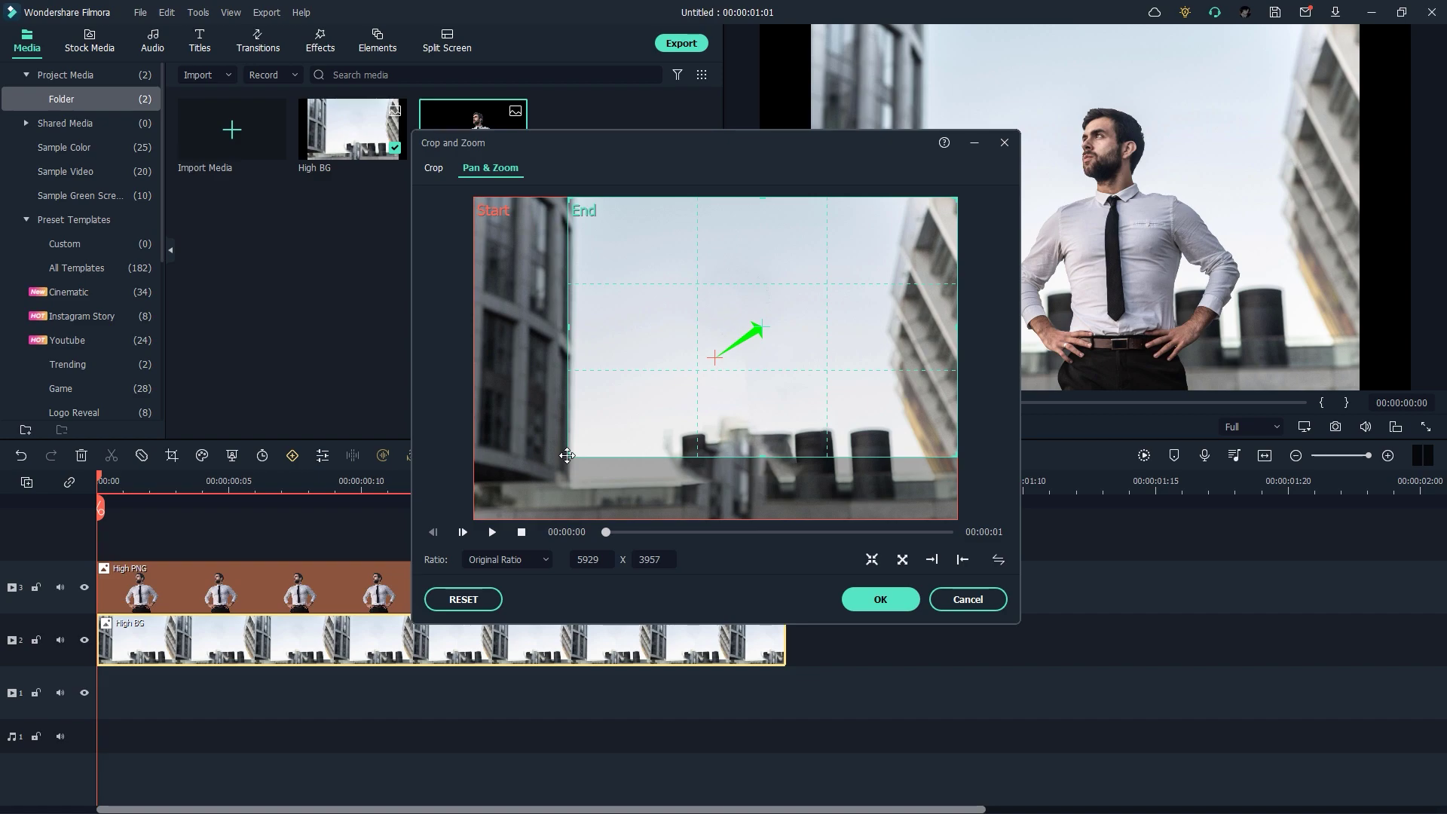
pyautogui.moveTo(567, 456); pyautogui.dragTo(524, 469)
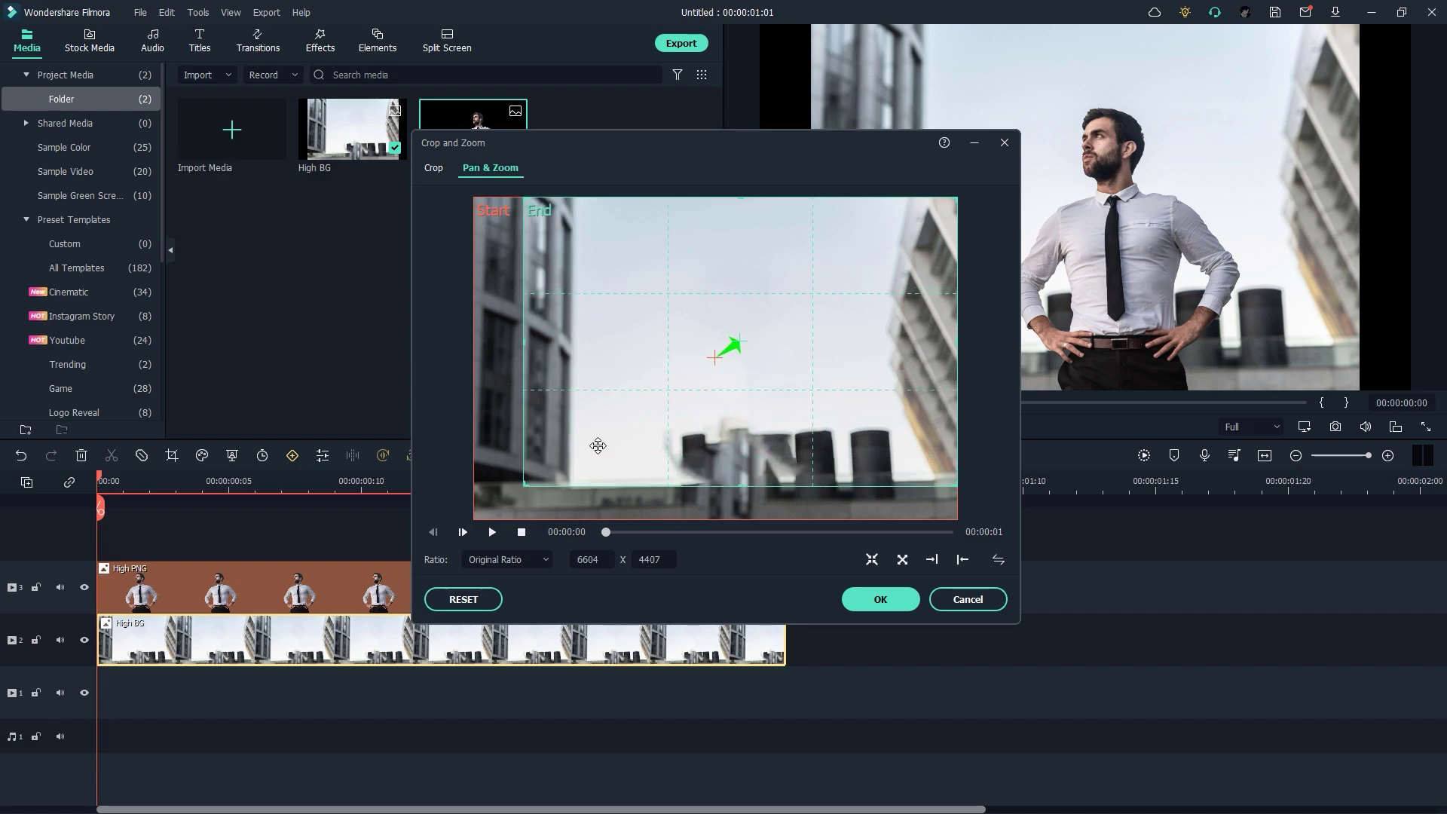
pyautogui.moveTo(609, 533); pyautogui.dragTo(857, 530)
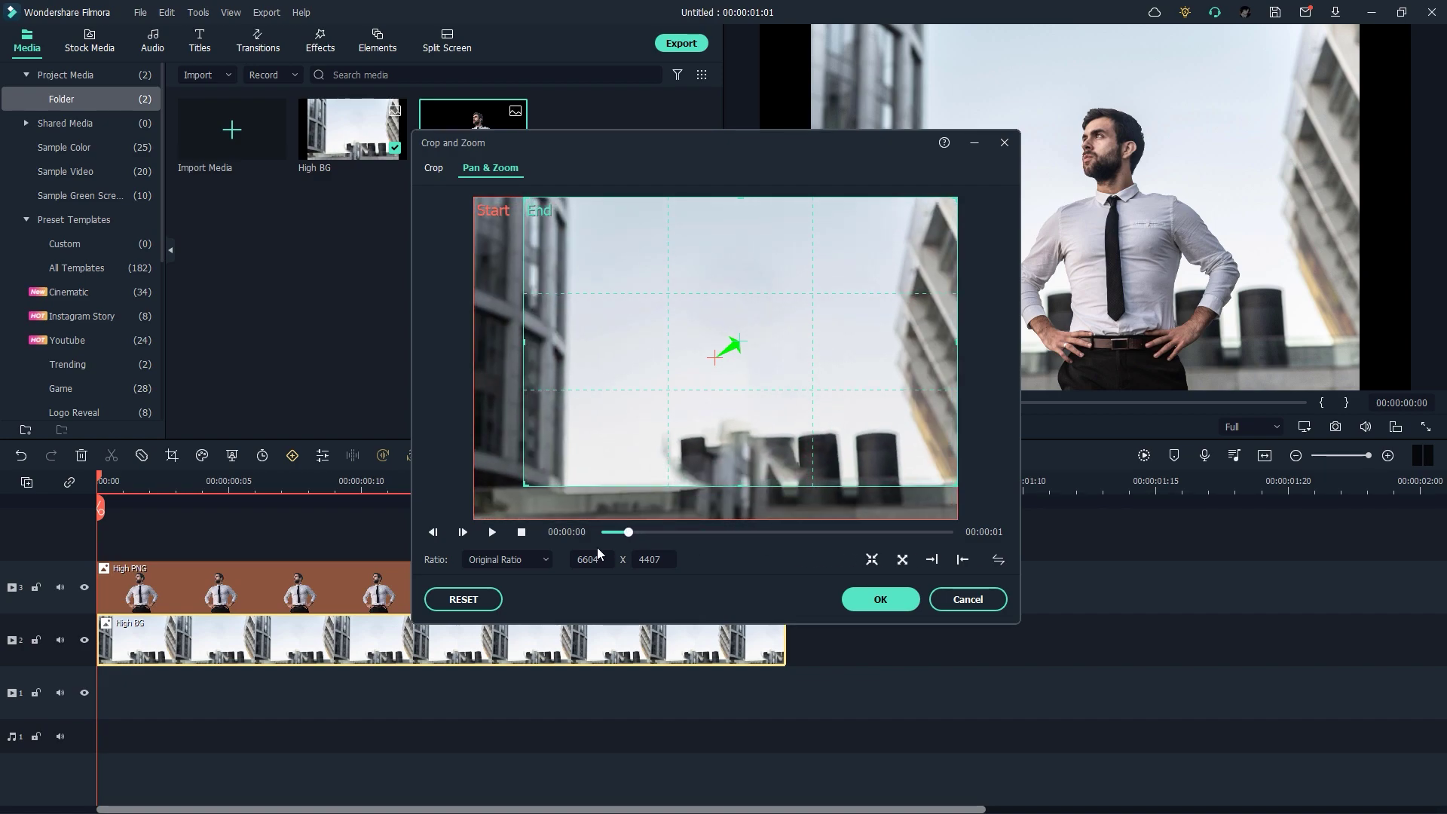
pyautogui.moveTo(525, 485); pyautogui.dragTo(567, 457)
pyautogui.click(880, 599)
# Play the composite to check the background motion, then return the playhead to the start.
pyautogui.click(805, 426)
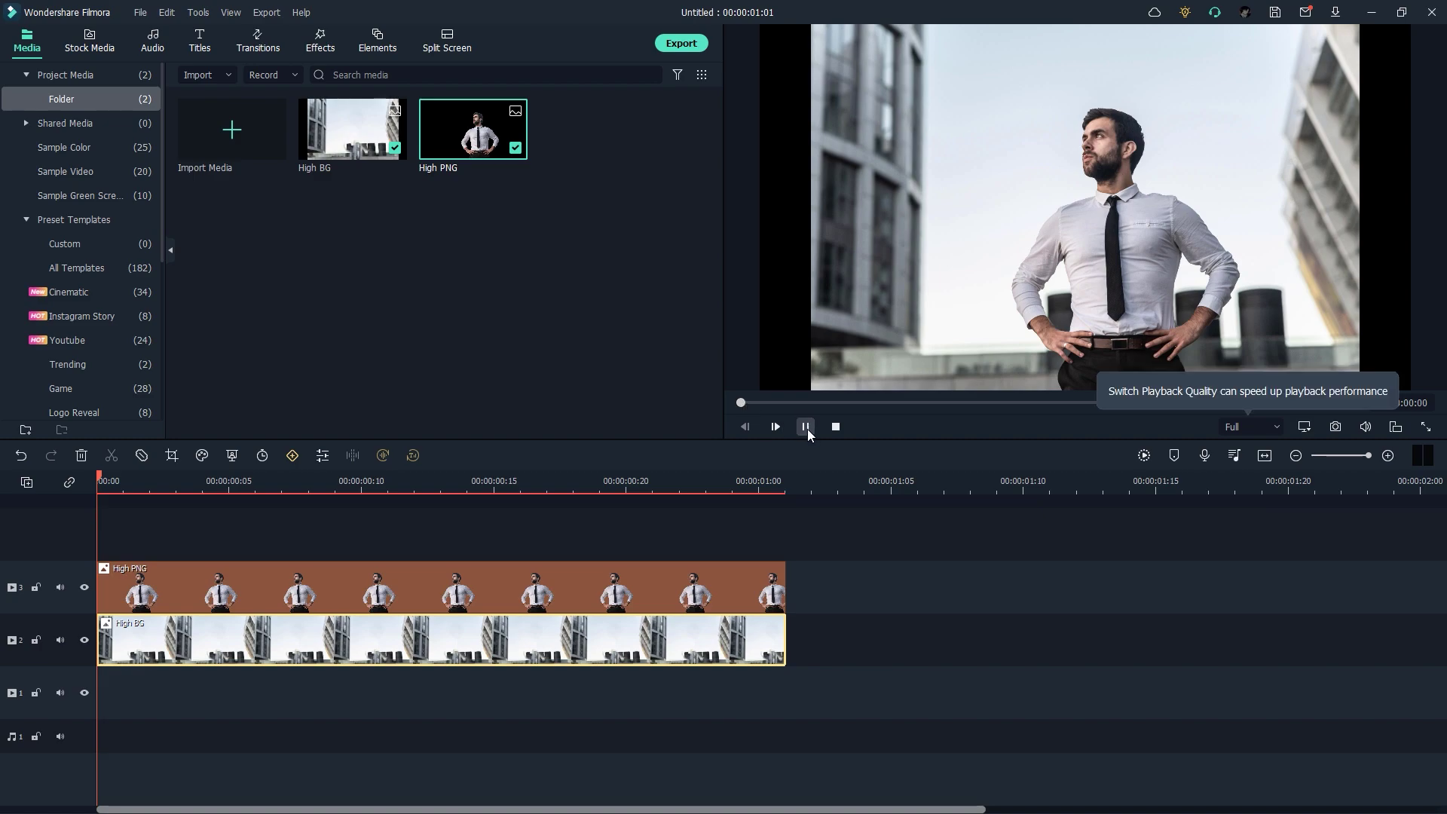
pyautogui.press('space')
pyautogui.moveTo(1194, 403); pyautogui.dragTo(692, 427)
# Keyframe High PNG from 100% at 0:00 to 168%, shifted left, at 1:00.
pyautogui.click(609, 595)
pyautogui.doubleClick(609, 595)
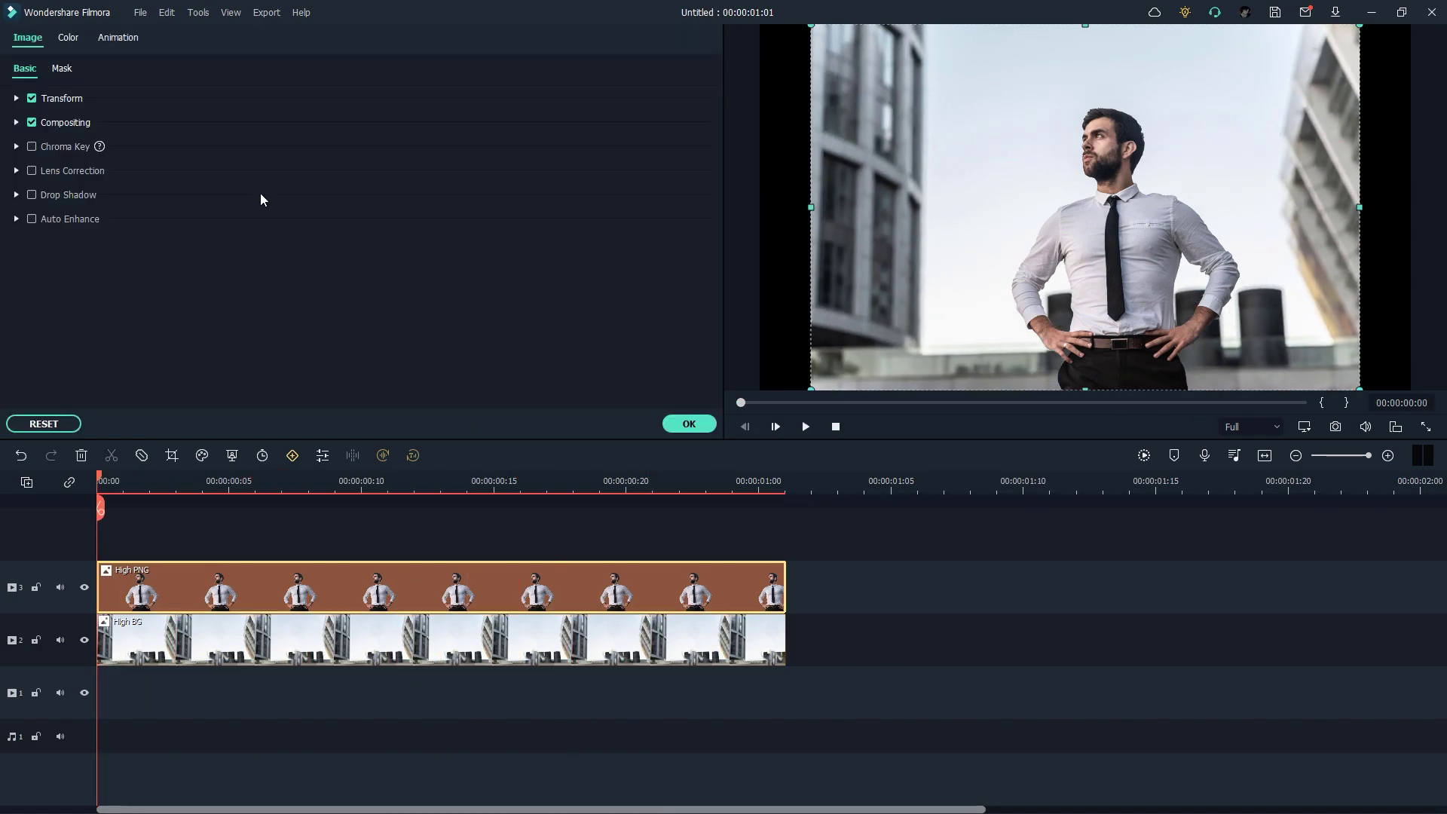
pyautogui.click(116, 39)
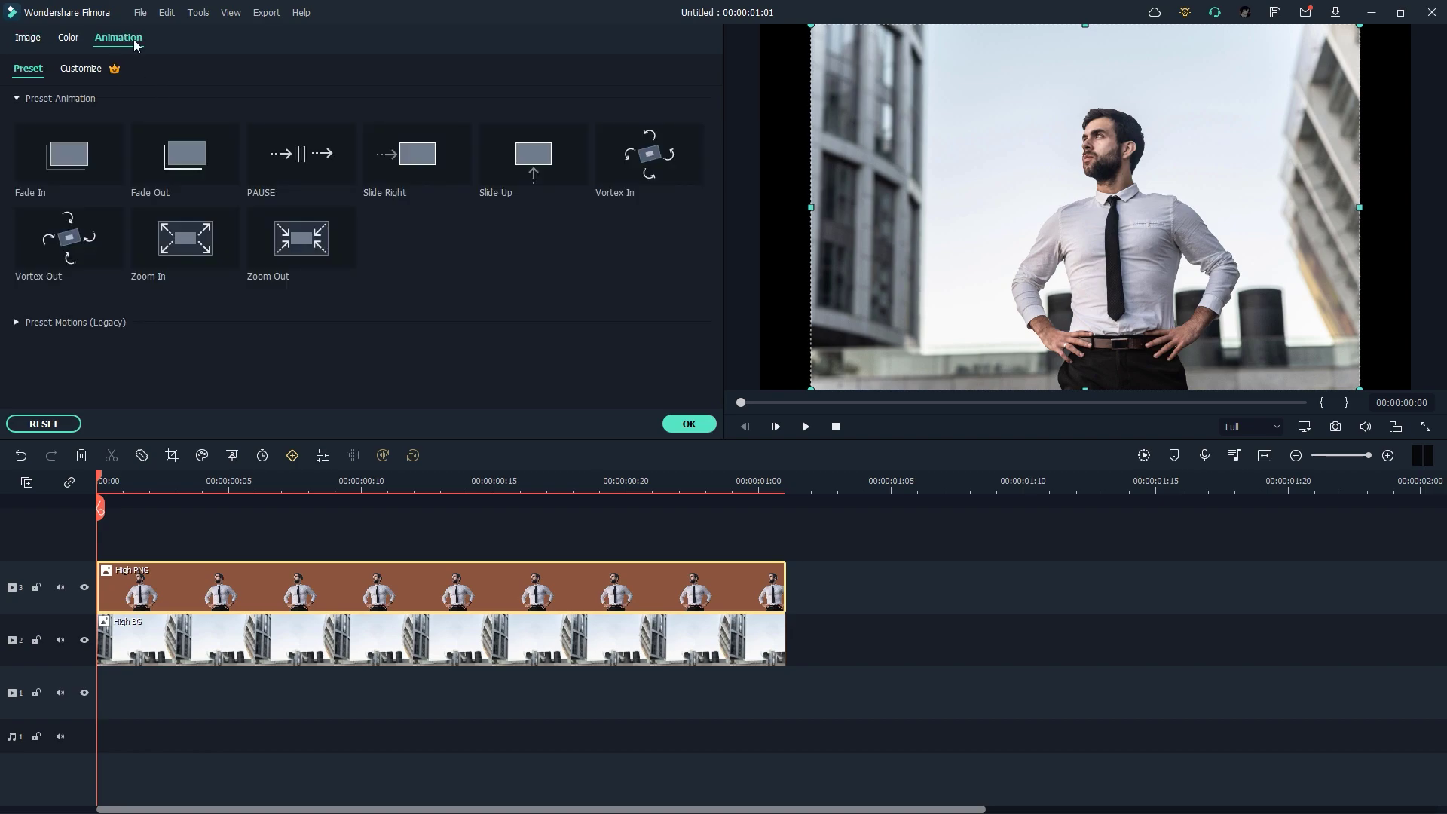
pyautogui.click(66, 71)
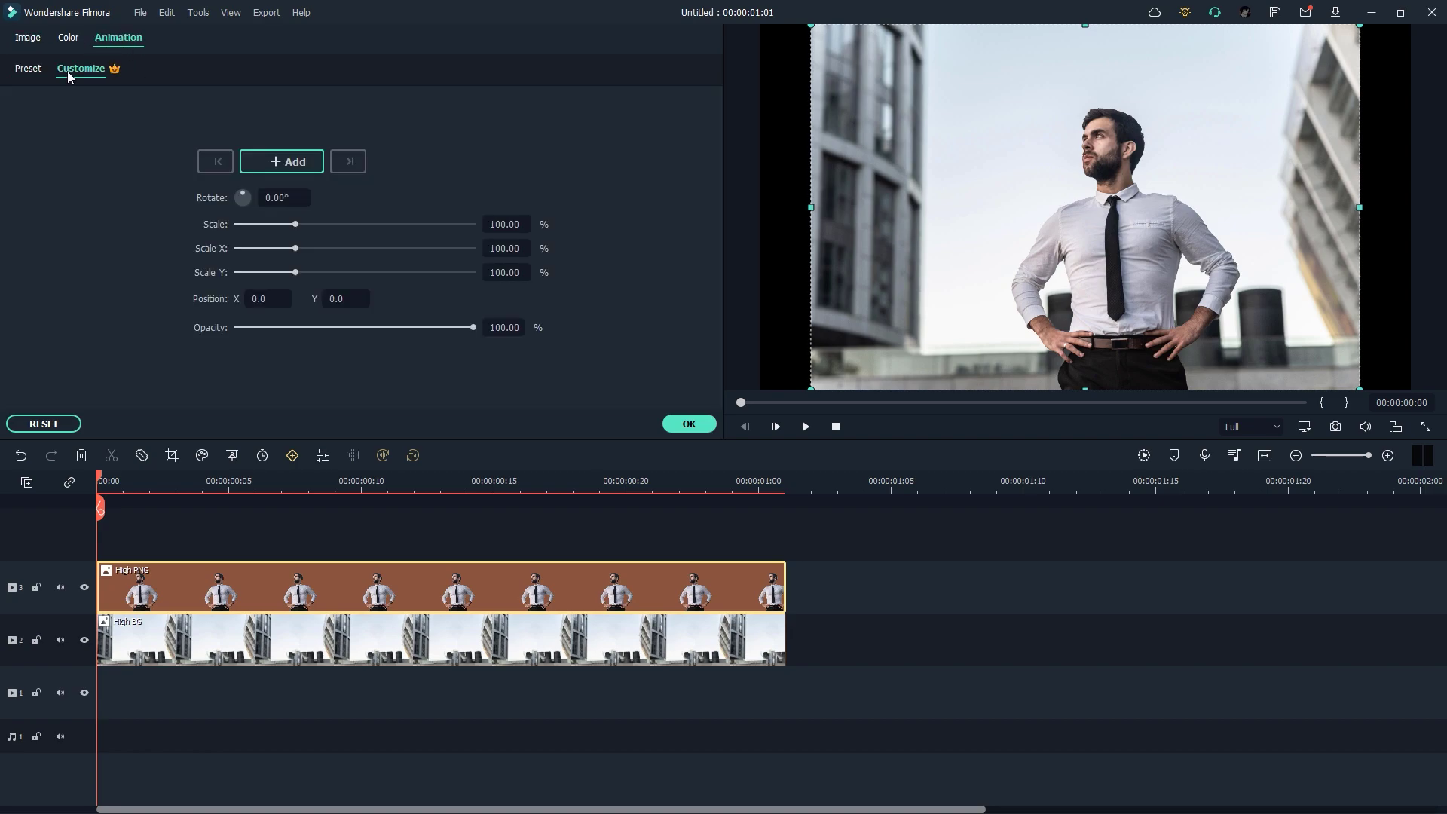
pyautogui.click(278, 163)
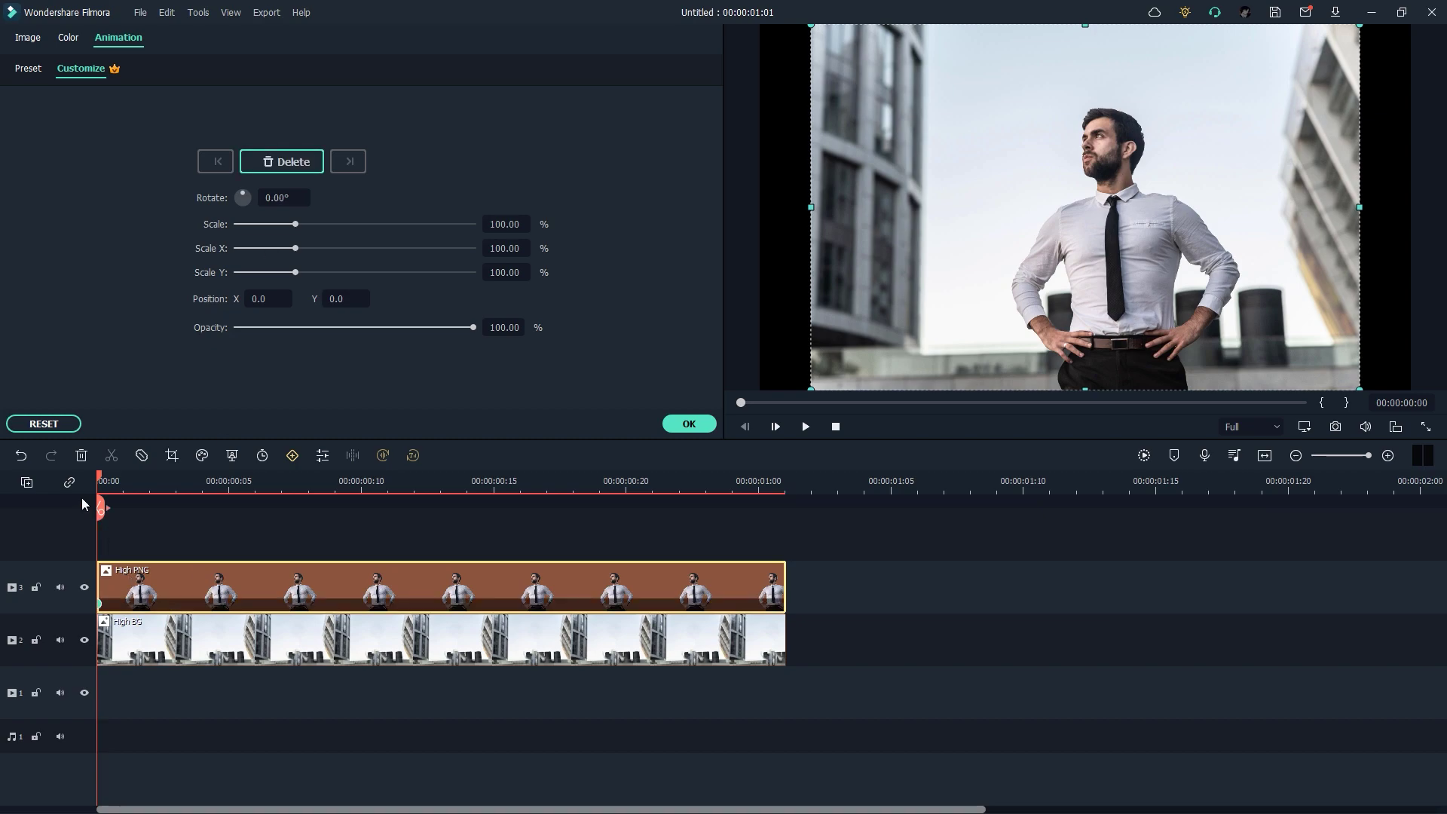
pyautogui.moveTo(99, 483); pyautogui.dragTo(786, 482)
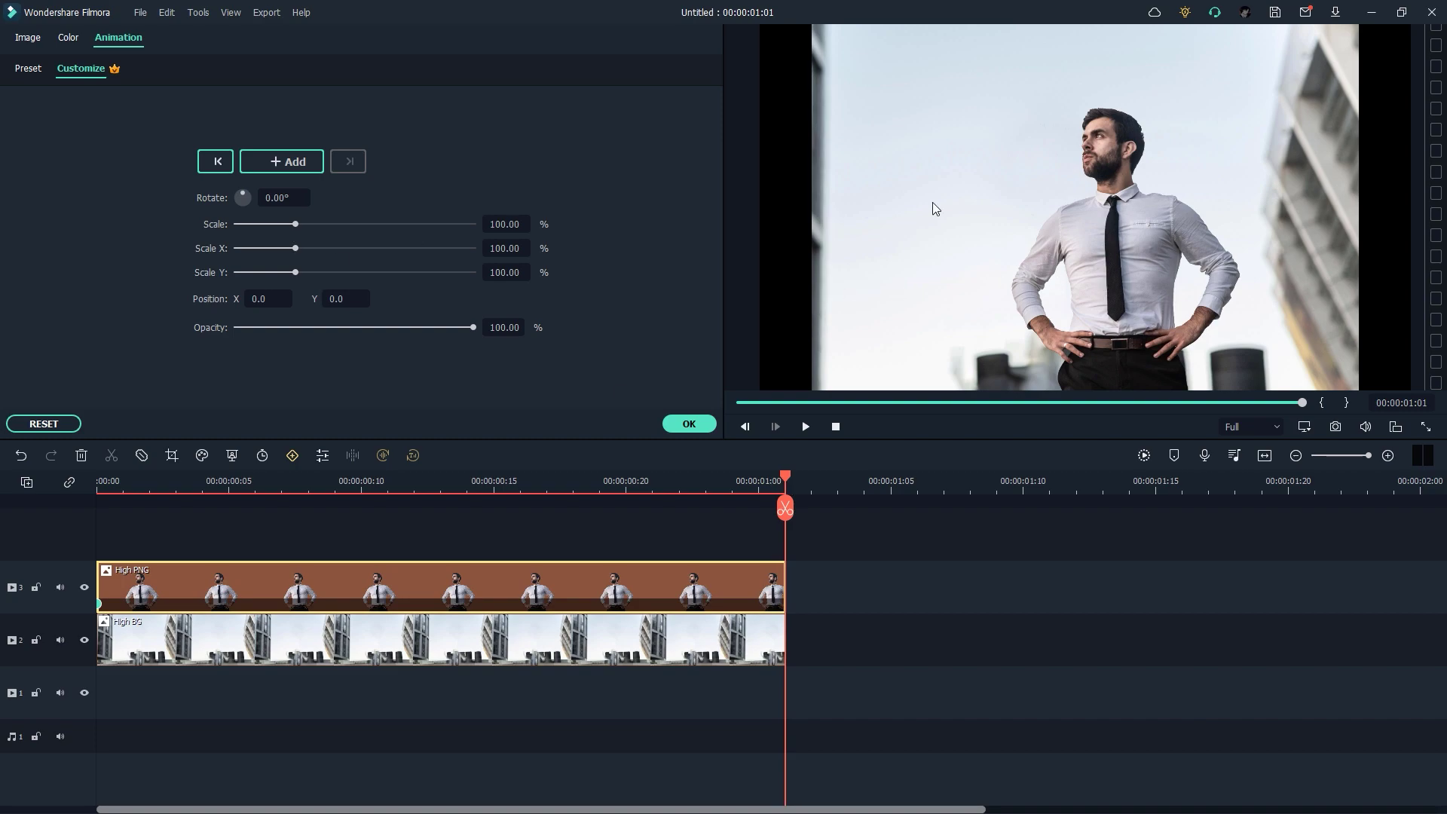
pyautogui.moveTo(296, 225); pyautogui.dragTo(336, 229)
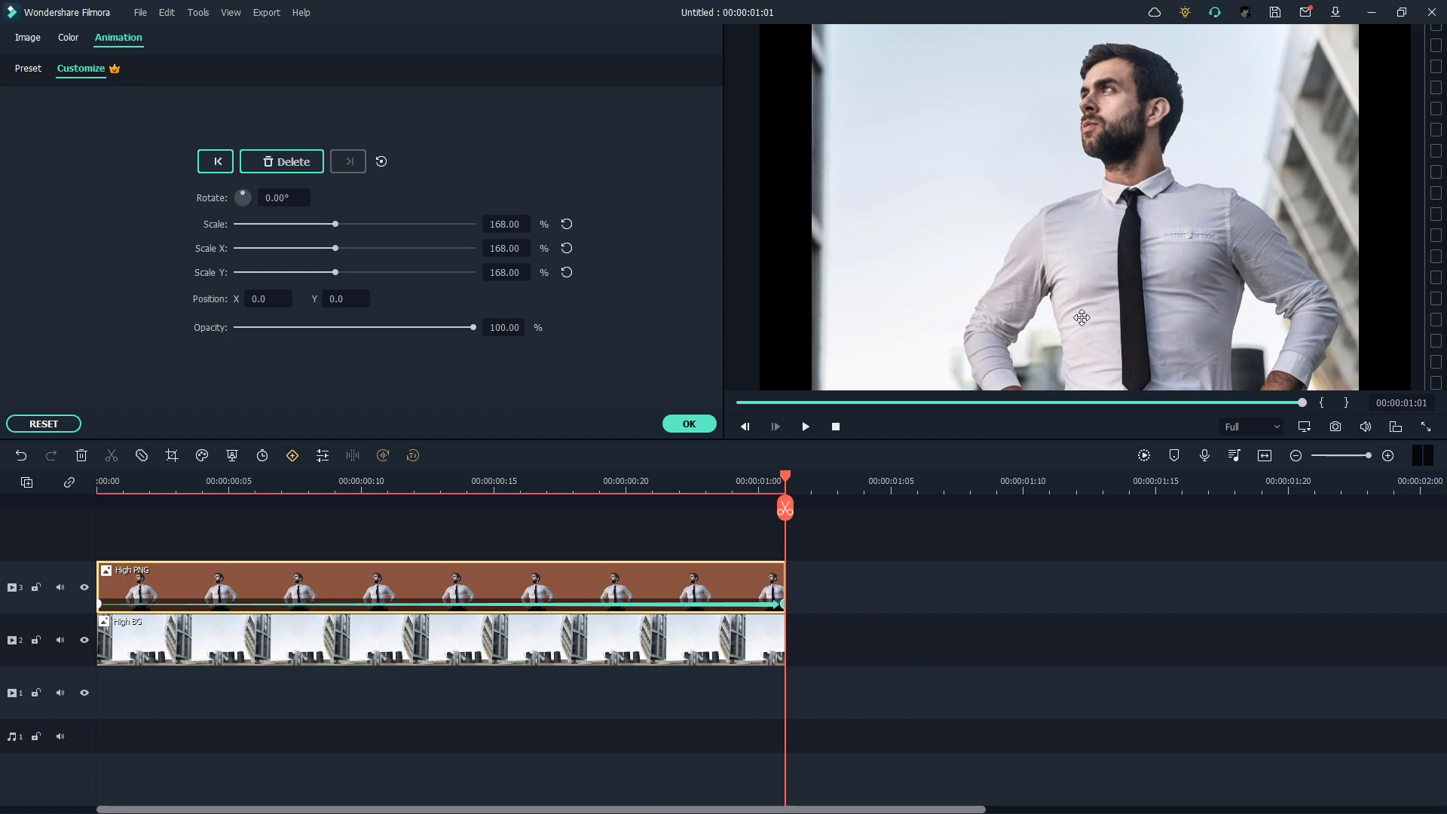
pyautogui.moveTo(1201, 309); pyautogui.dragTo(1137, 300)
pyautogui.moveTo(786, 483); pyautogui.dragTo(70, 506)
pyautogui.press('space')
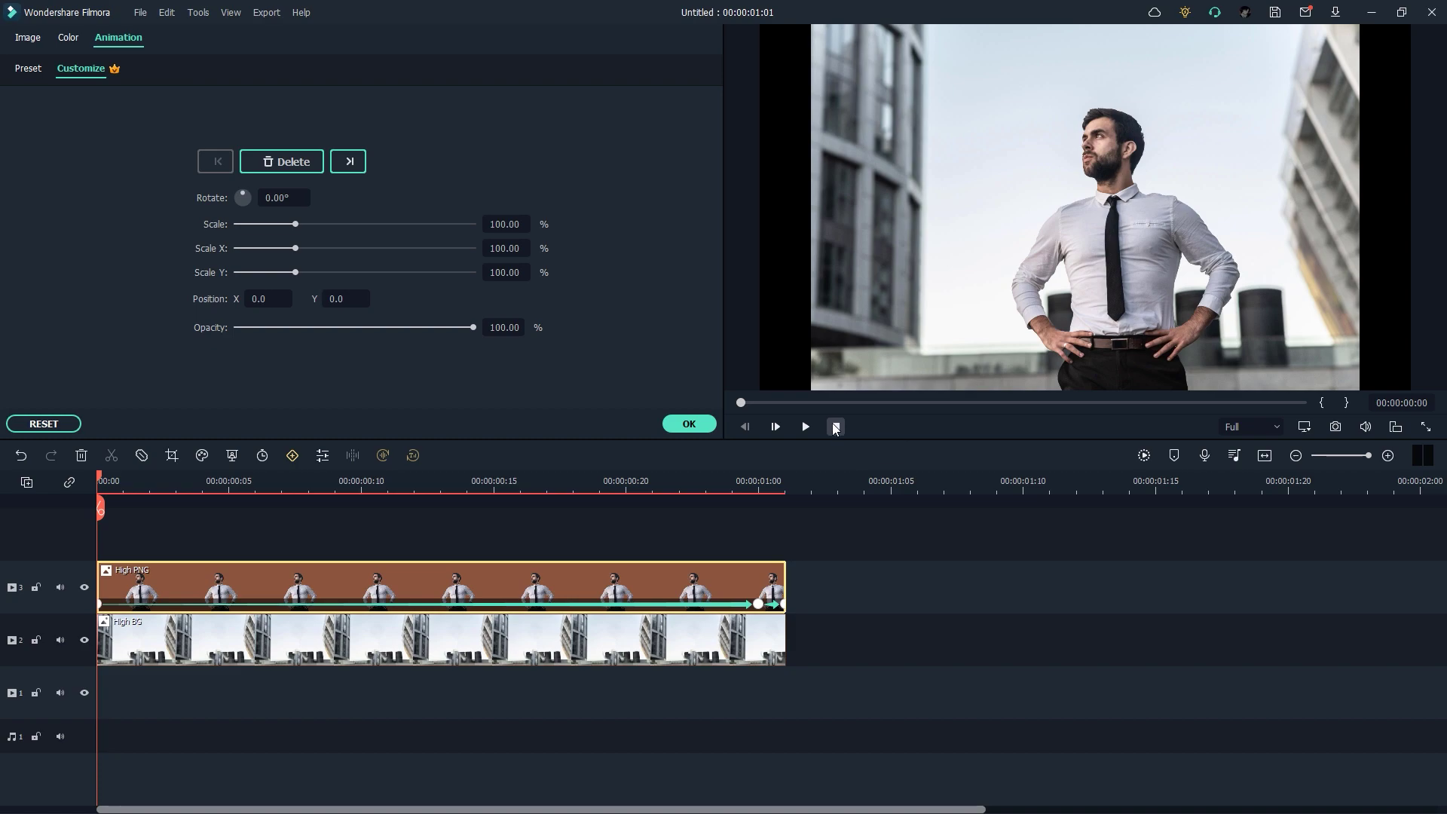
# Confirm the High PNG animation and switch to the Effects library.
pyautogui.click(689, 424)
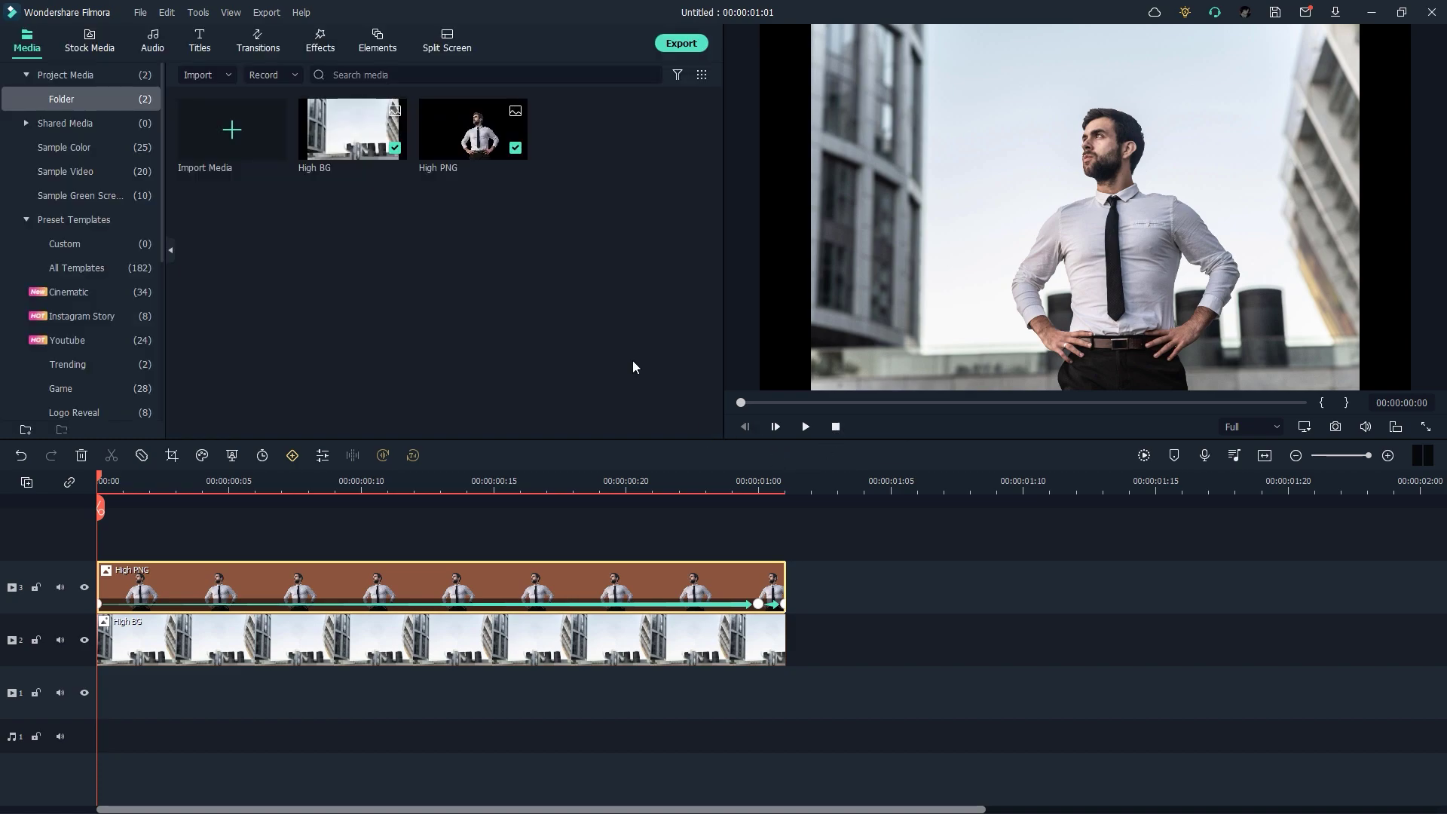
pyautogui.click(323, 56)
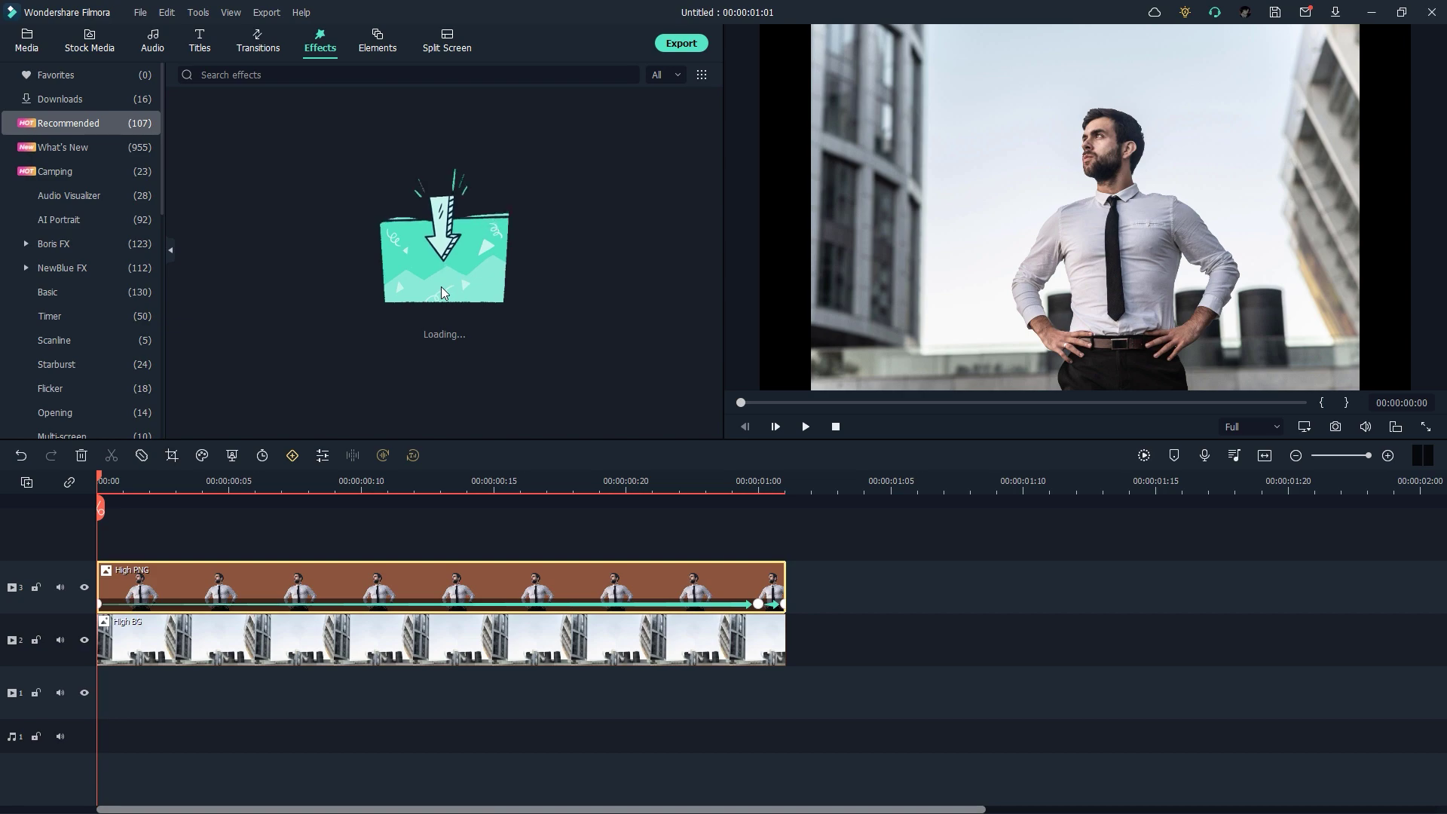